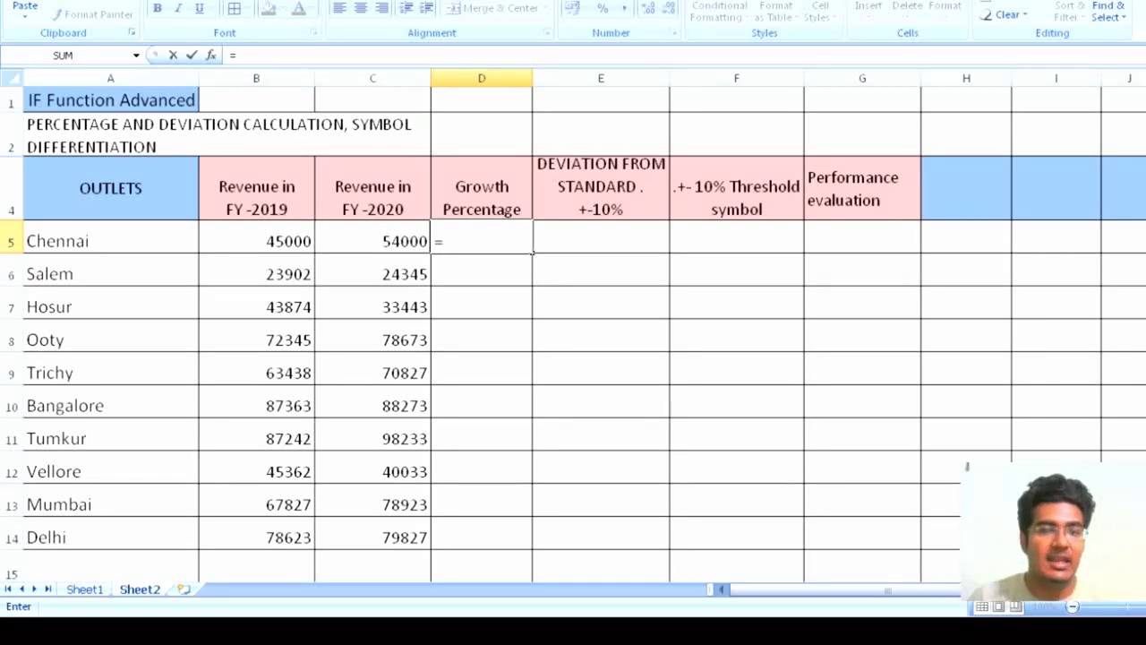
pyautogui.press('BackSpace')
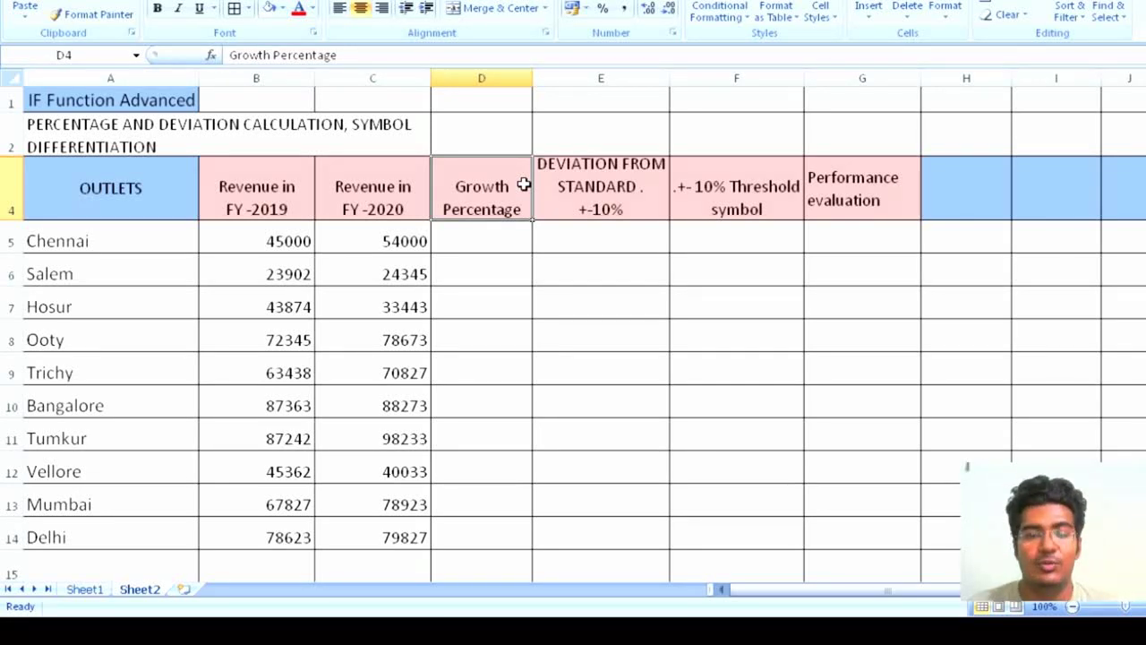
pyautogui.click(482, 240)
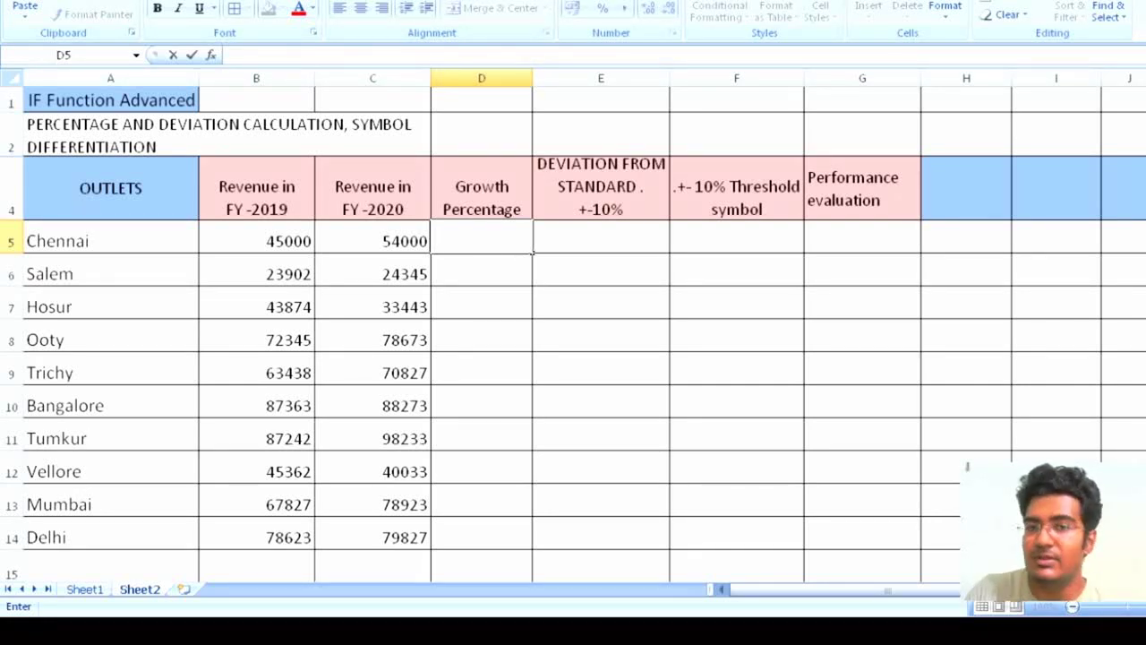
pyautogui.write('=')
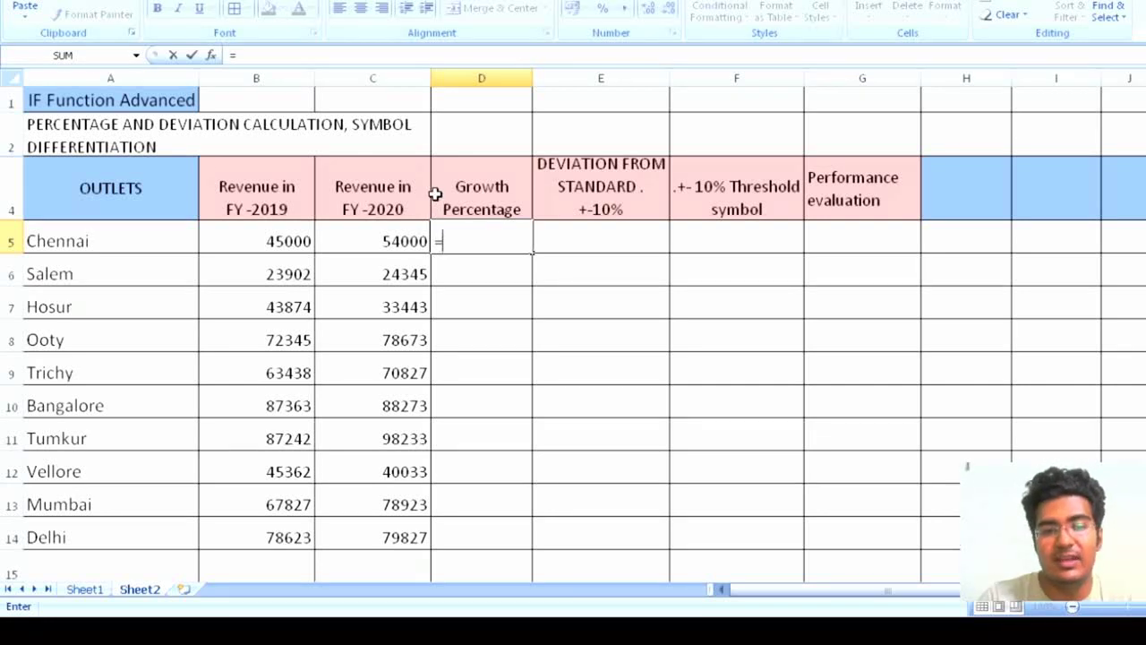
# - Enter =C5/B5-1 in D5 for Chennai's growth and copy it down to D14
pyautogui.click(391, 238)
pyautogui.write('/')
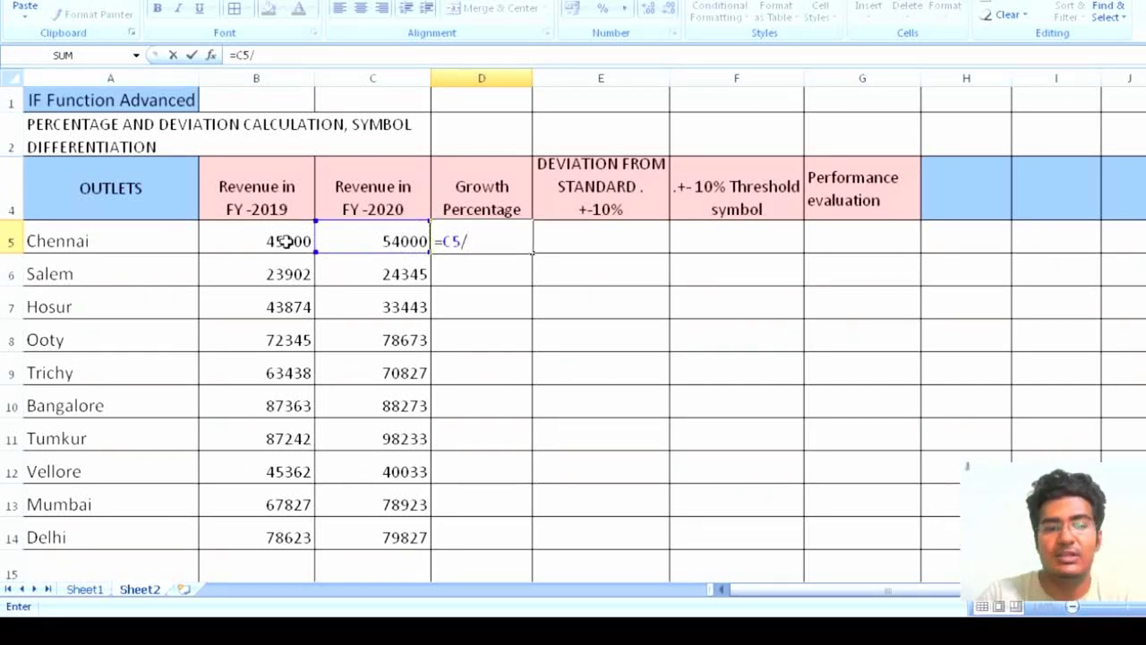
pyautogui.click(285, 241)
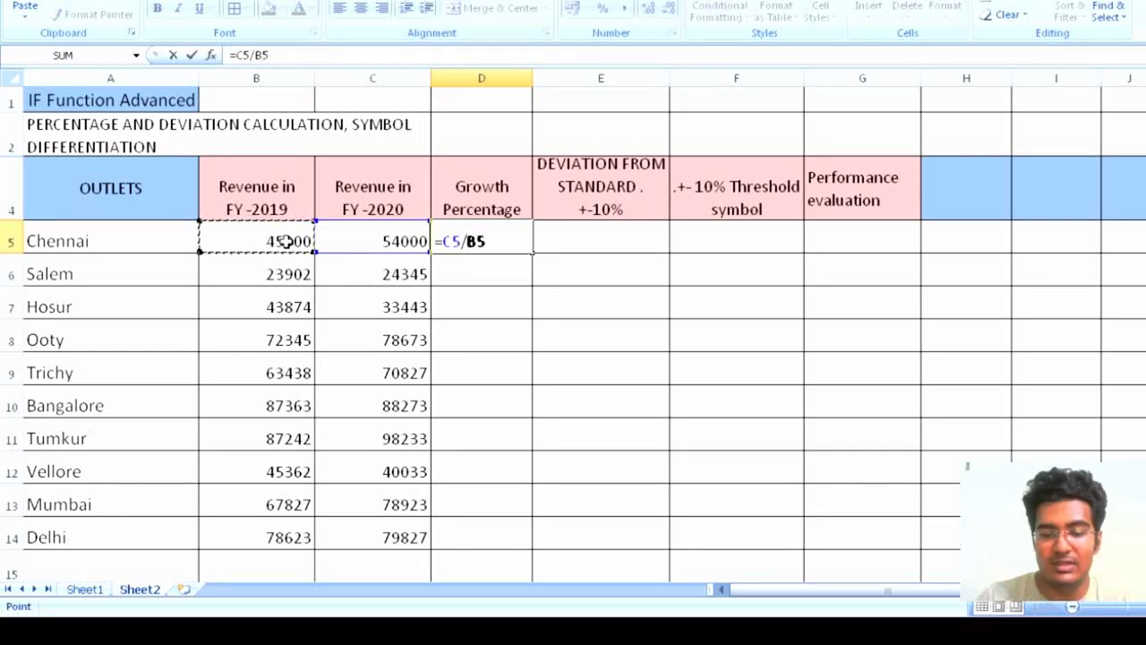
pyautogui.write('-')
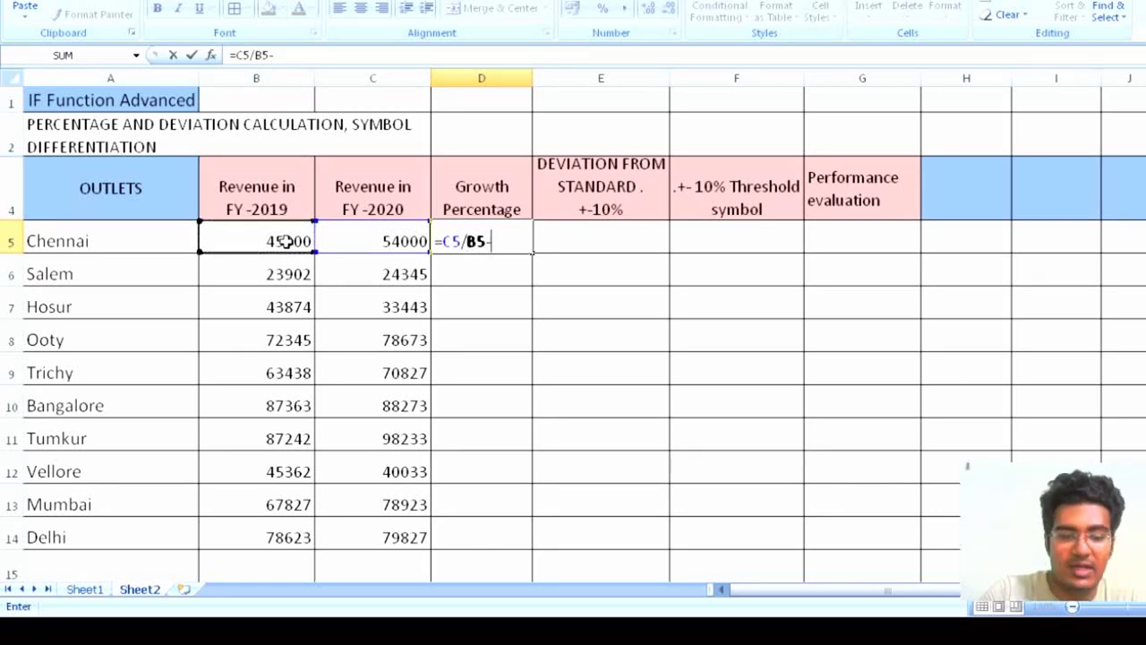
pyautogui.write('1')
pyautogui.press('Return')
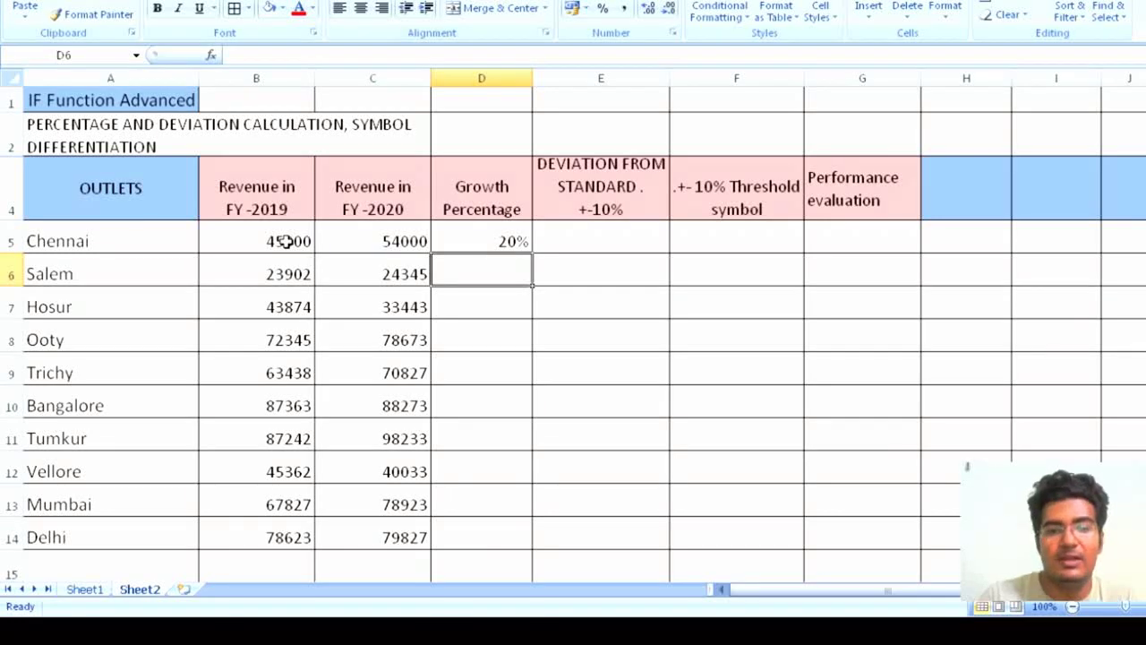
pyautogui.click(510, 241)
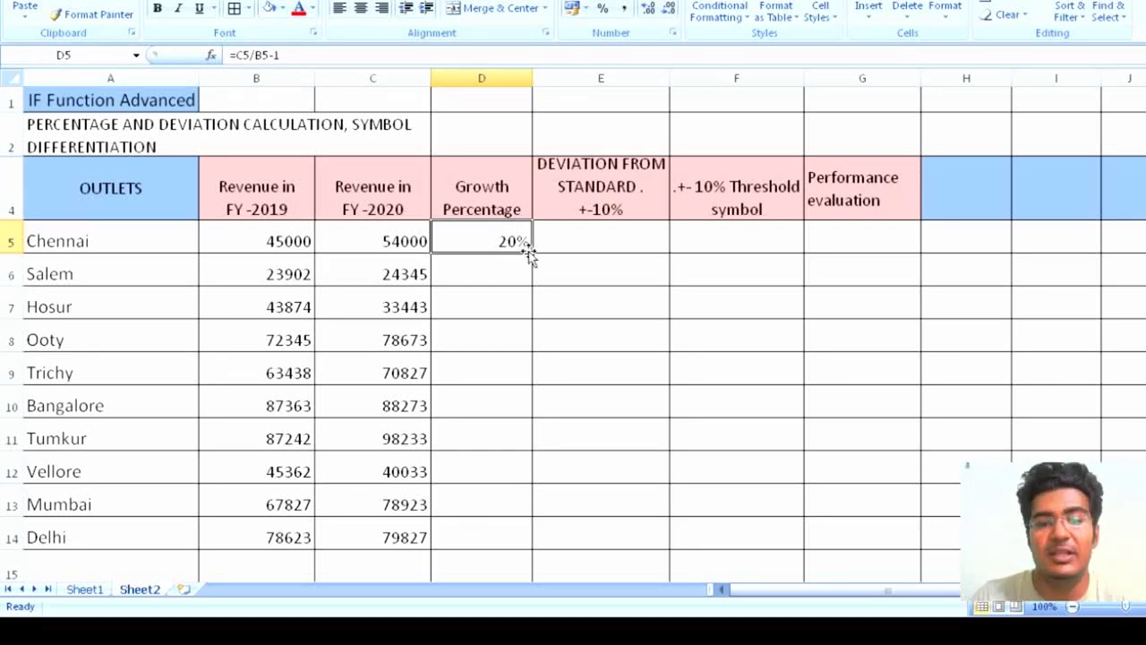
pyautogui.doubleClick(530, 255)
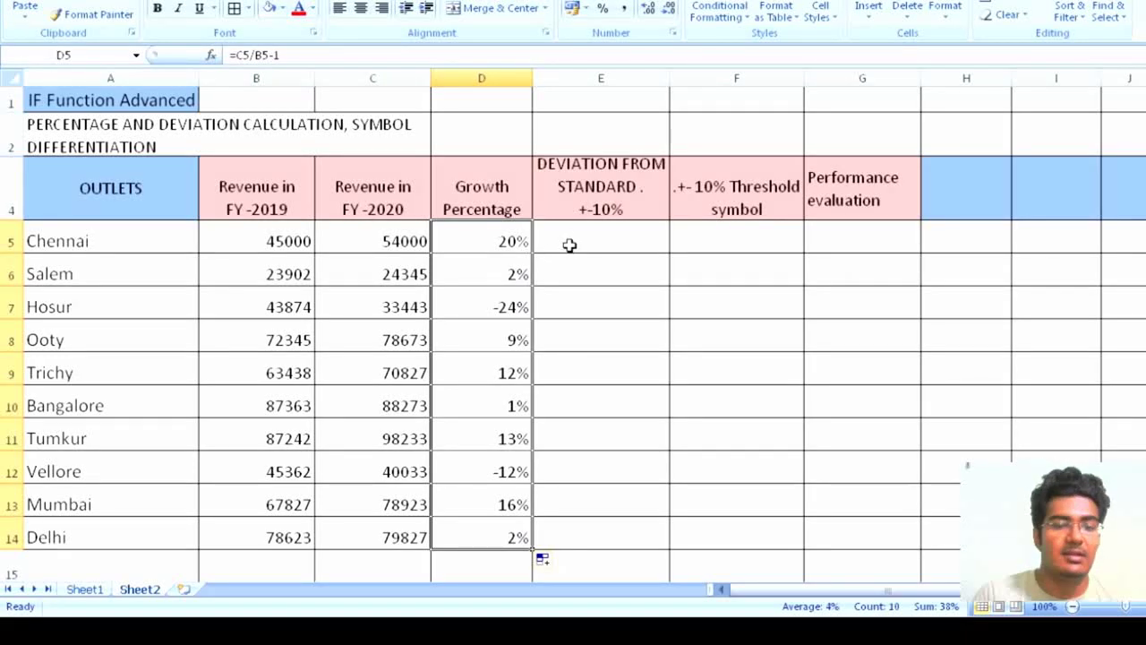
pyautogui.click(571, 245)
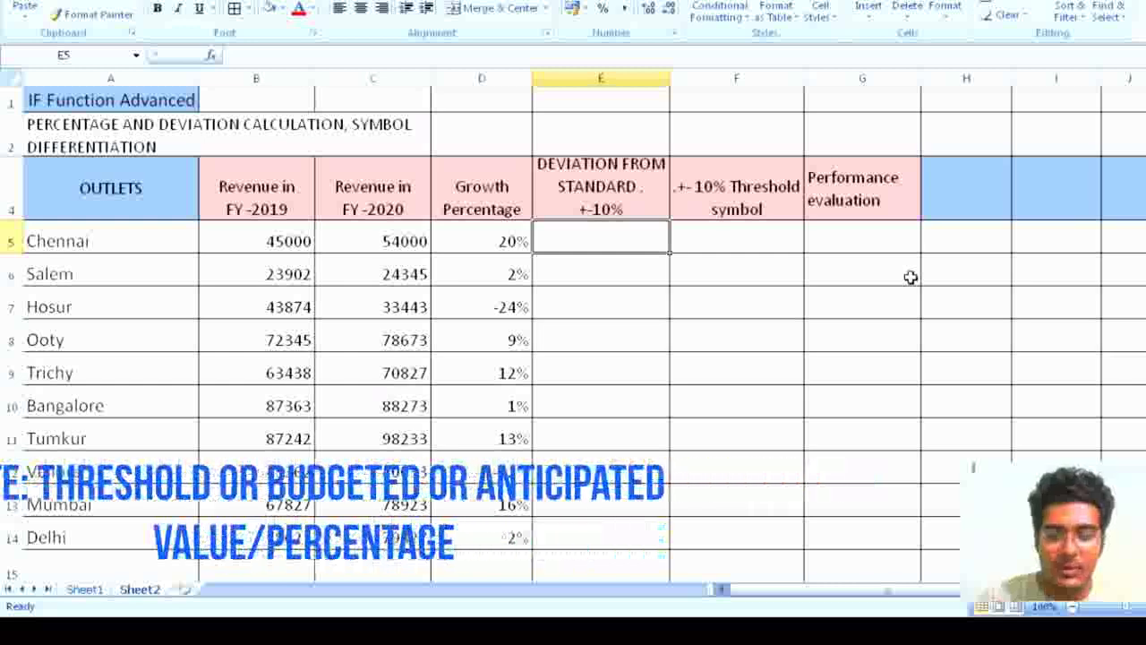
# - Start E5's formula as =IF(OR(C5/B5-1>10%, for the above-10% test
pyautogui.write('=')
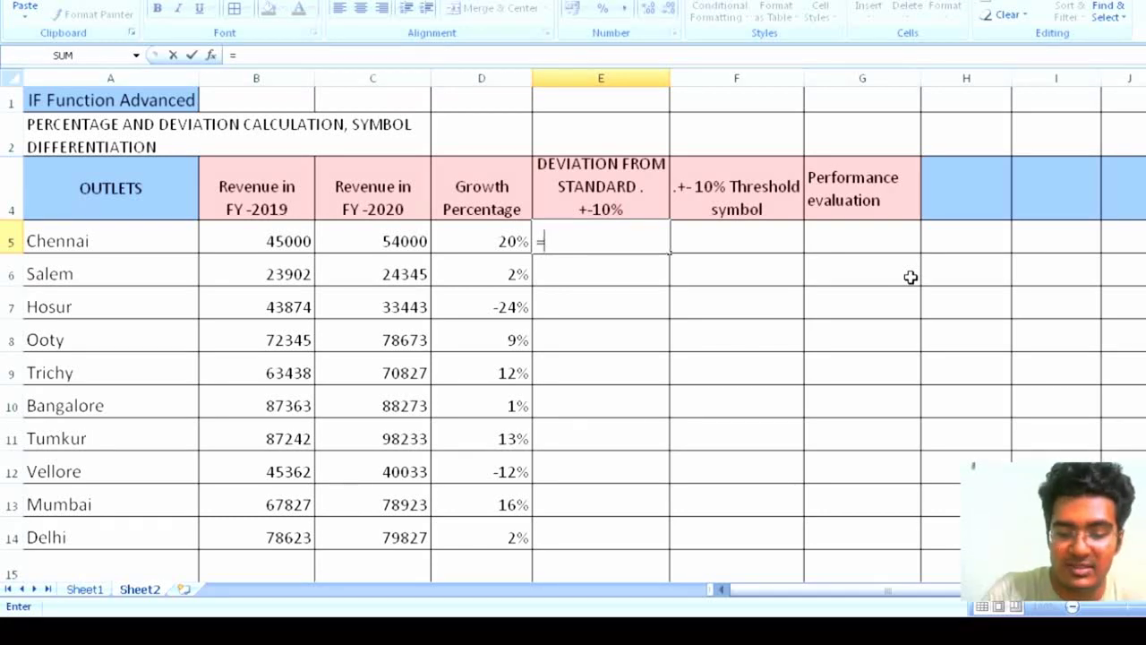
pyautogui.write('if')
pyautogui.press('Tab')
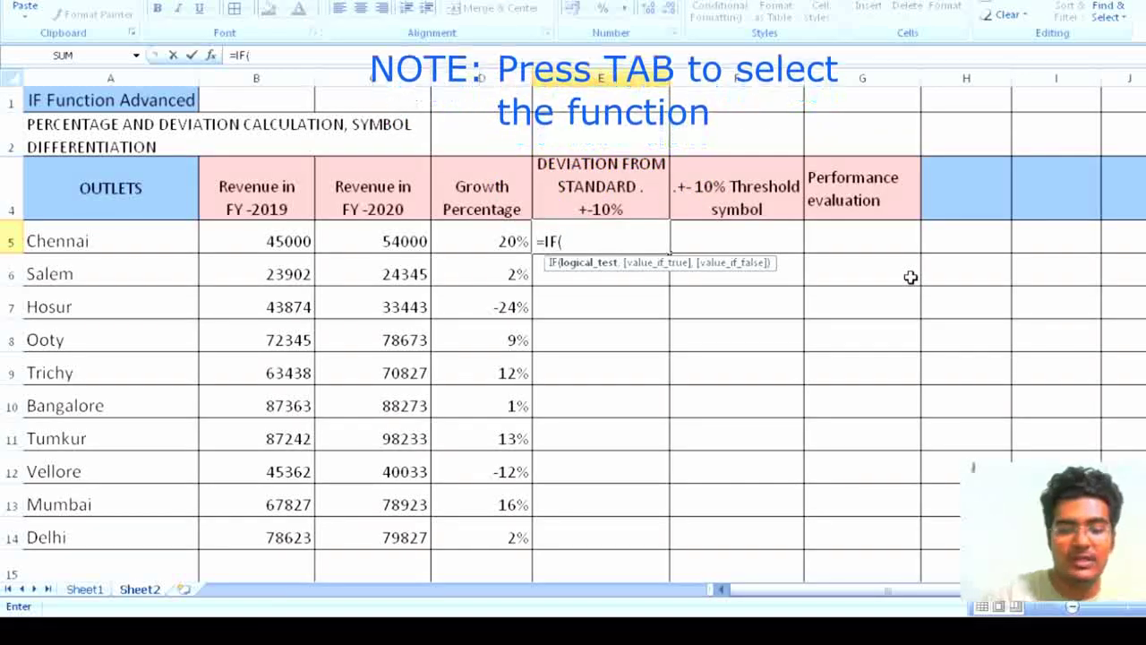
pyautogui.write('or')
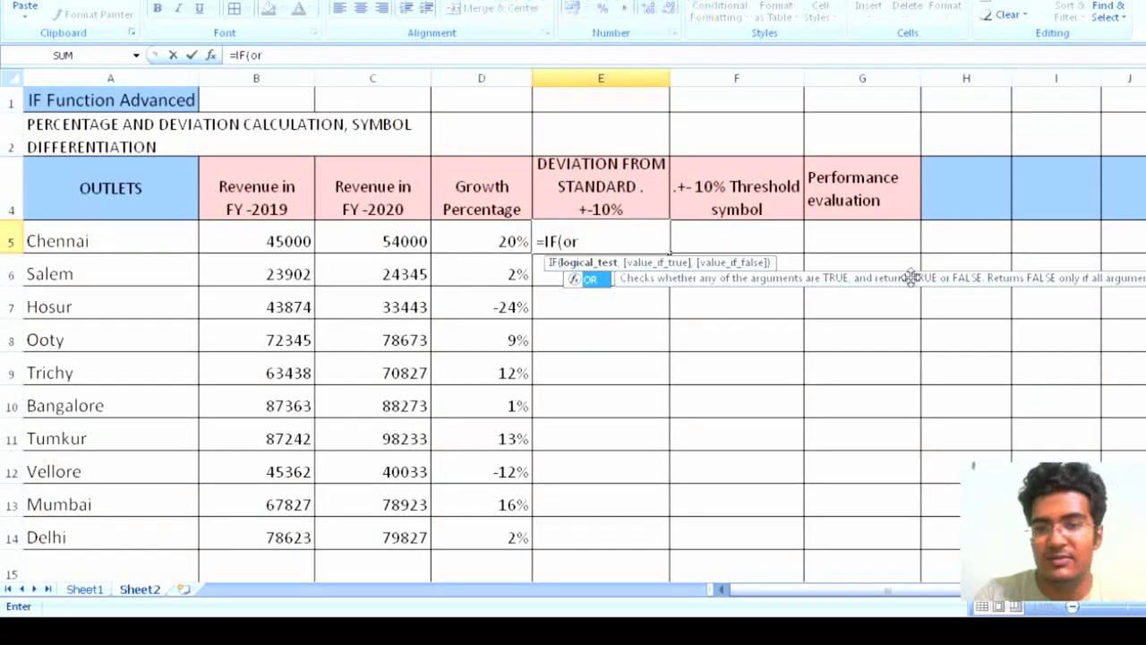
pyautogui.press('Tab')
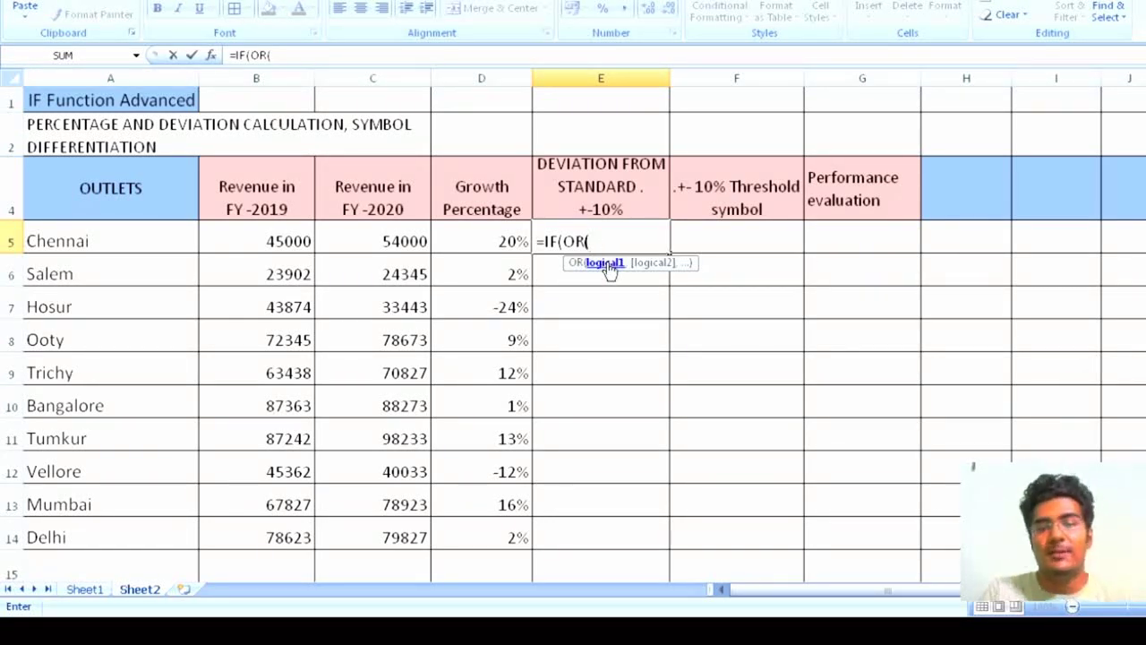
pyautogui.click(416, 242)
pyautogui.write('/')
pyautogui.click(298, 243)
pyautogui.write('-1')
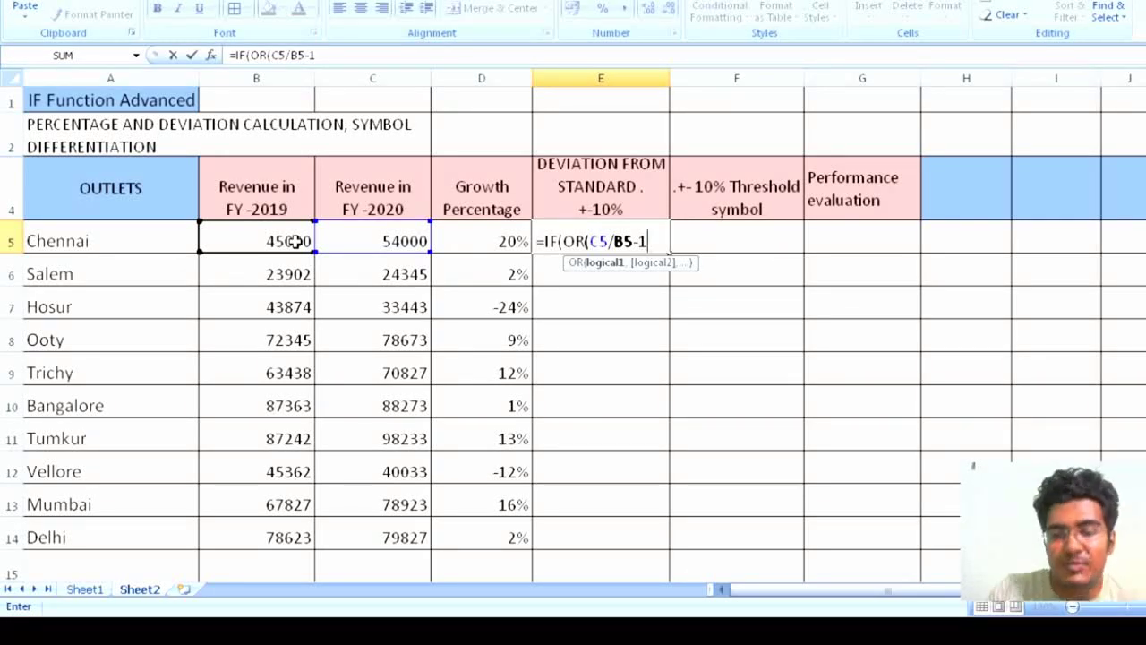
pyautogui.write('>10%')
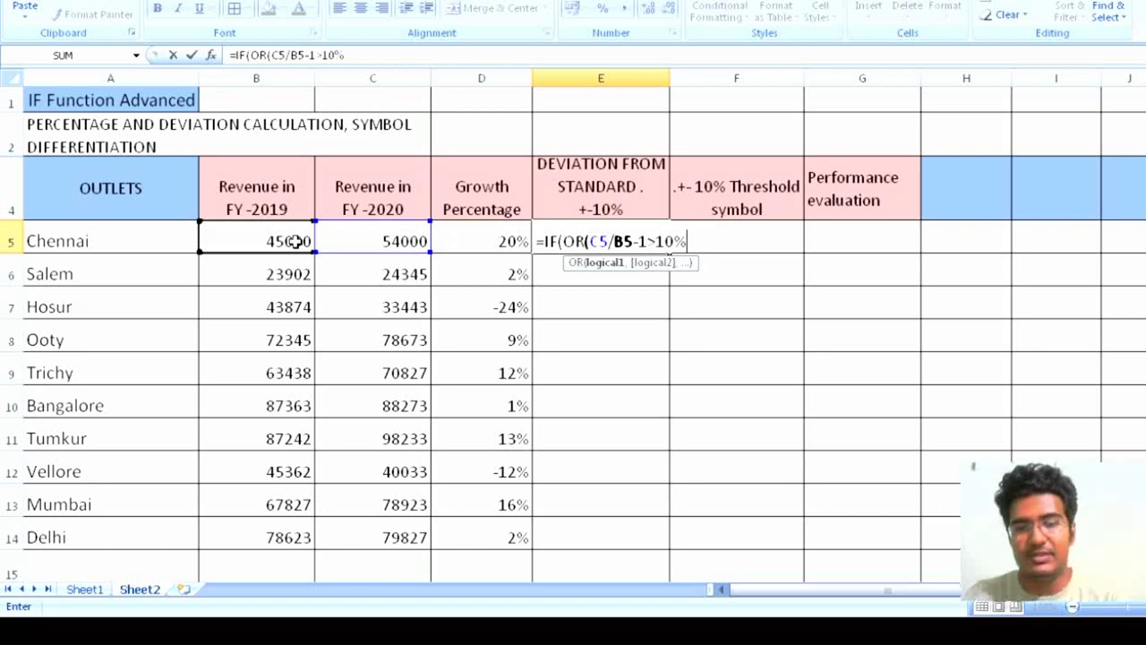
pyautogui.write(',')
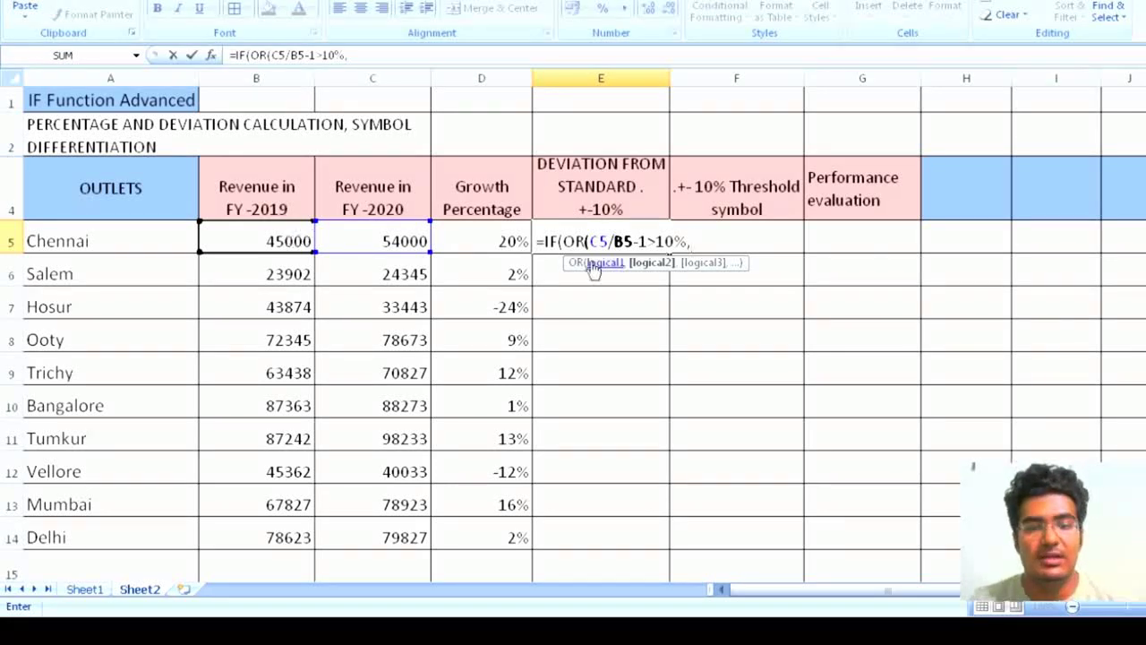
# - Add the second OR condition C5/B5-1<-10% by reusing the growth expression
pyautogui.moveTo(590, 241); pyautogui.dragTo(649, 241)
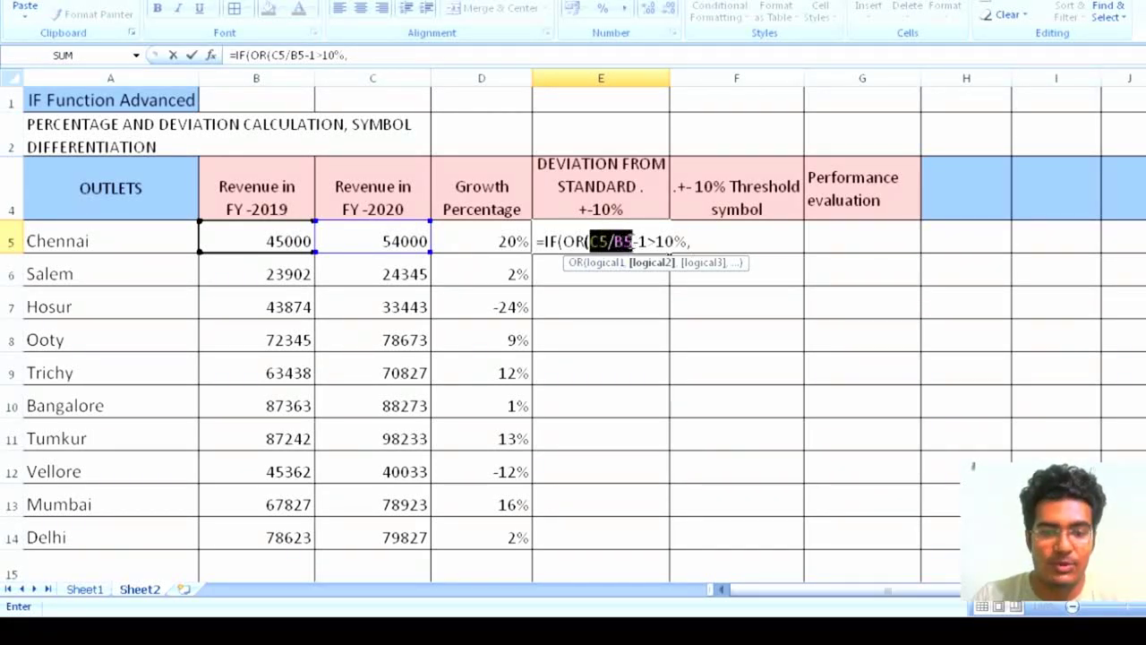
pyautogui.hotkey('ctrl', 'c')
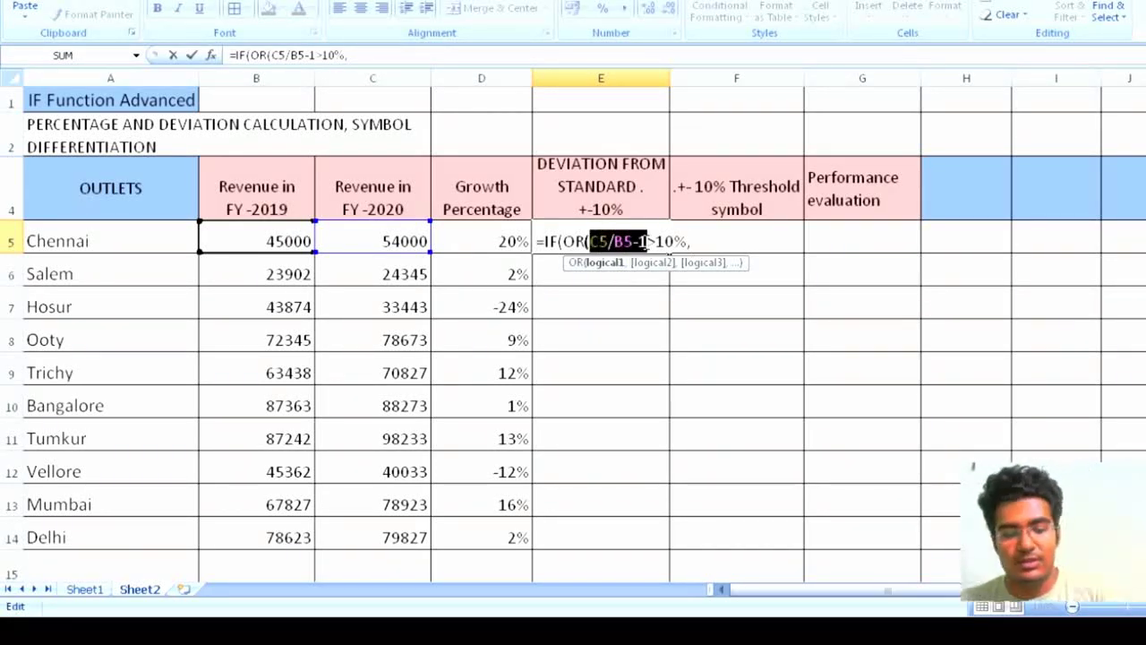
pyautogui.click(701, 241)
pyautogui.hotkey('ctrl', 'v')
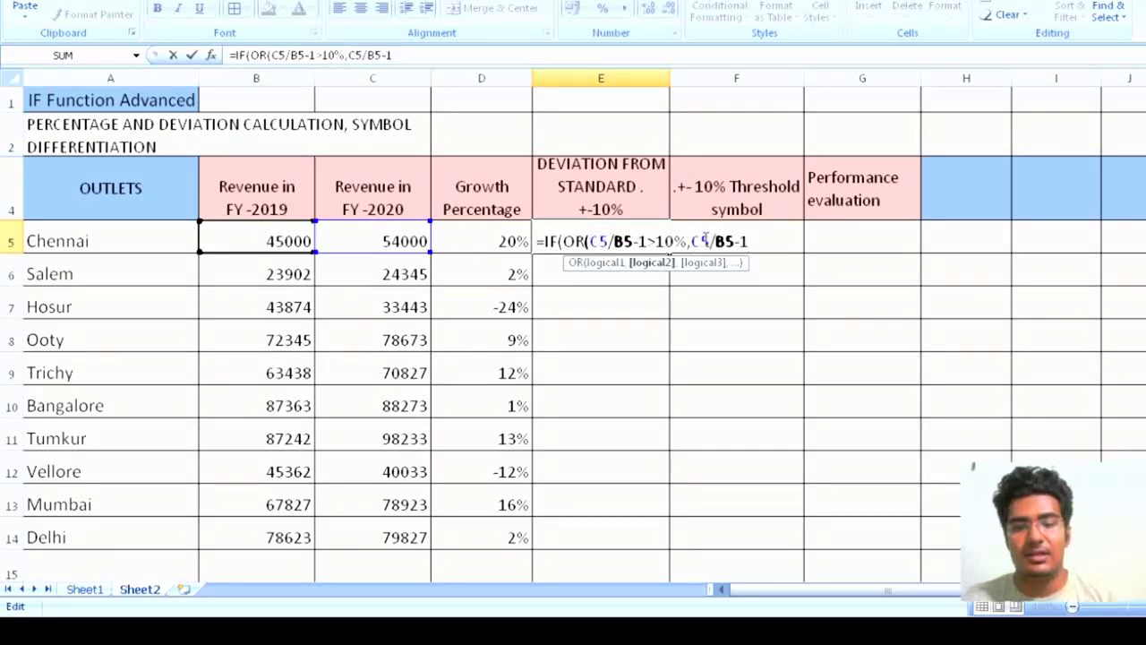
pyautogui.write('<-')
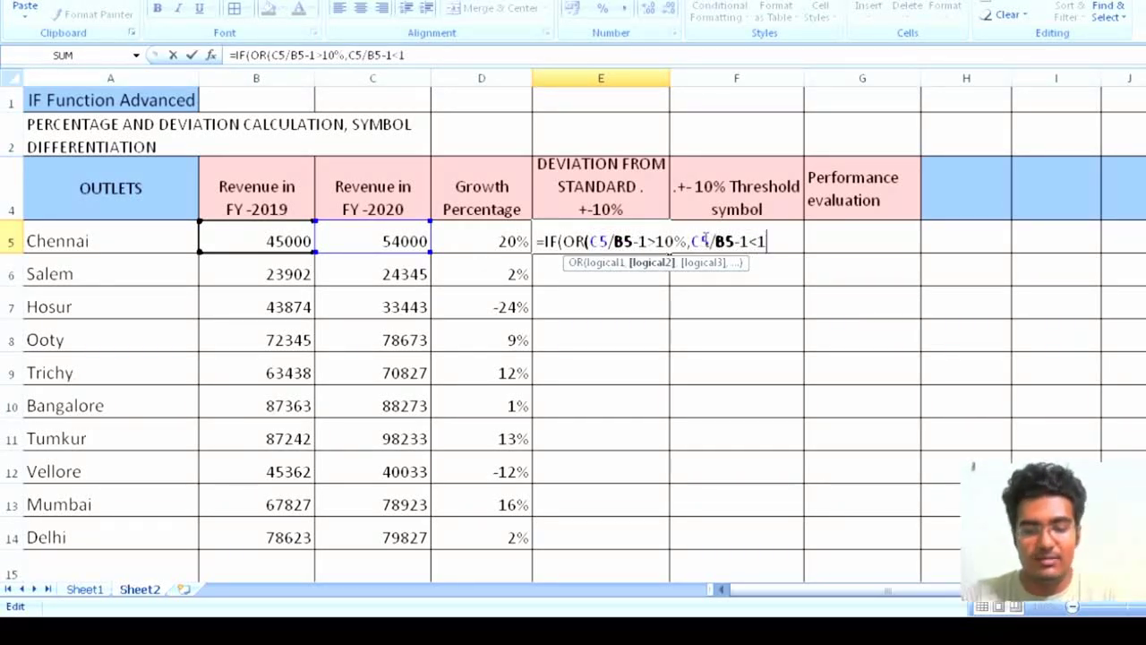
pyautogui.write('10%')
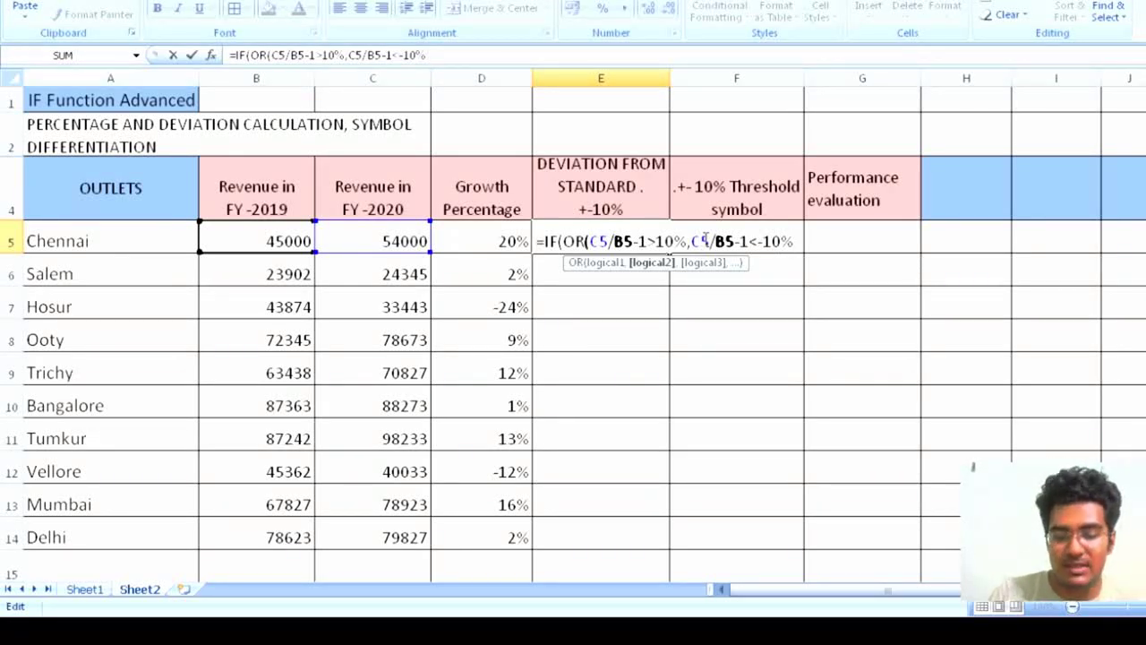
pyautogui.write(')')
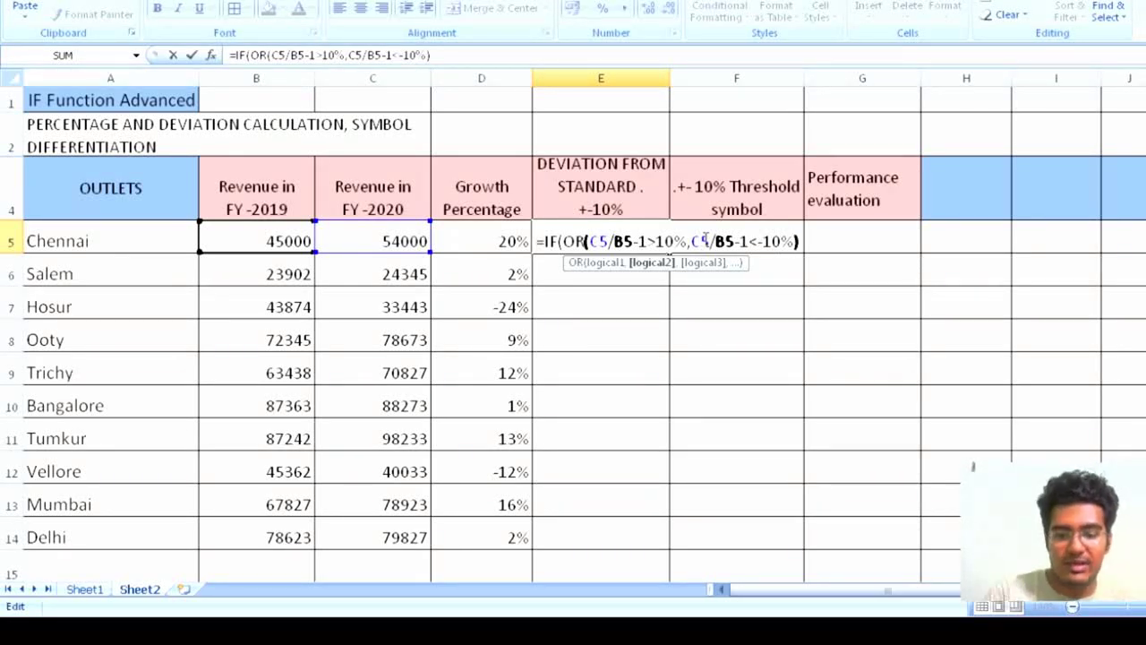
pyautogui.write(',')
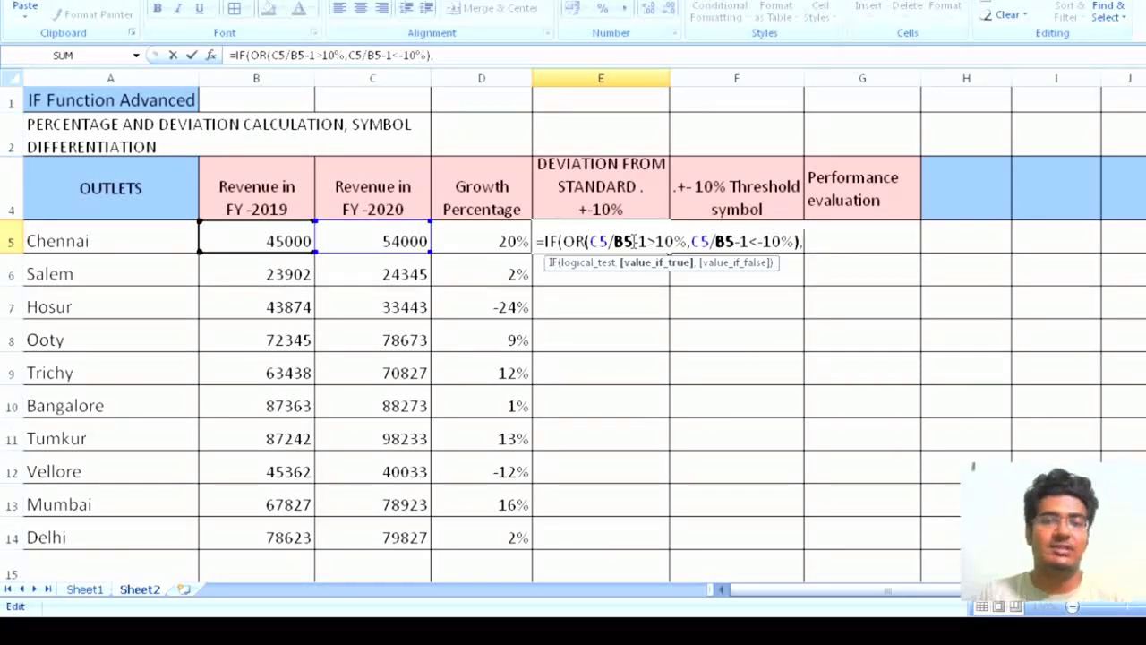
# - Return C5/B5-1 when either condition holds, otherwise blank, and commit the formula
pyautogui.moveTo(590, 241); pyautogui.dragTo(647, 242)
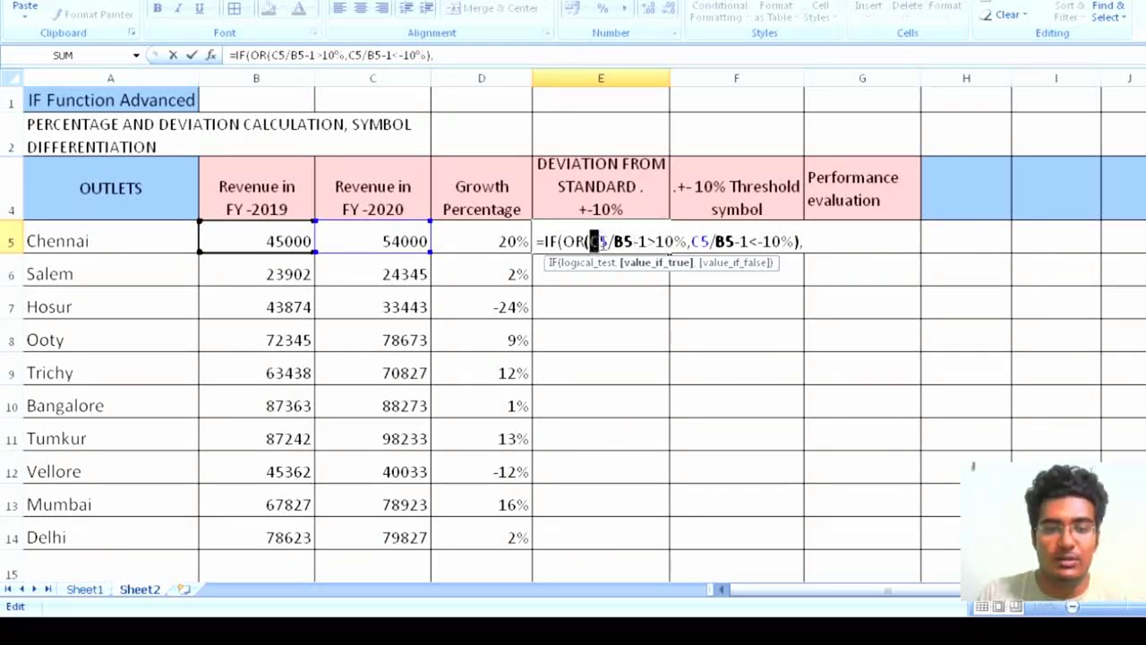
pyautogui.hotkey('ctrl', 'c')
pyautogui.click(824, 242)
pyautogui.hotkey('ctrl', 'v')
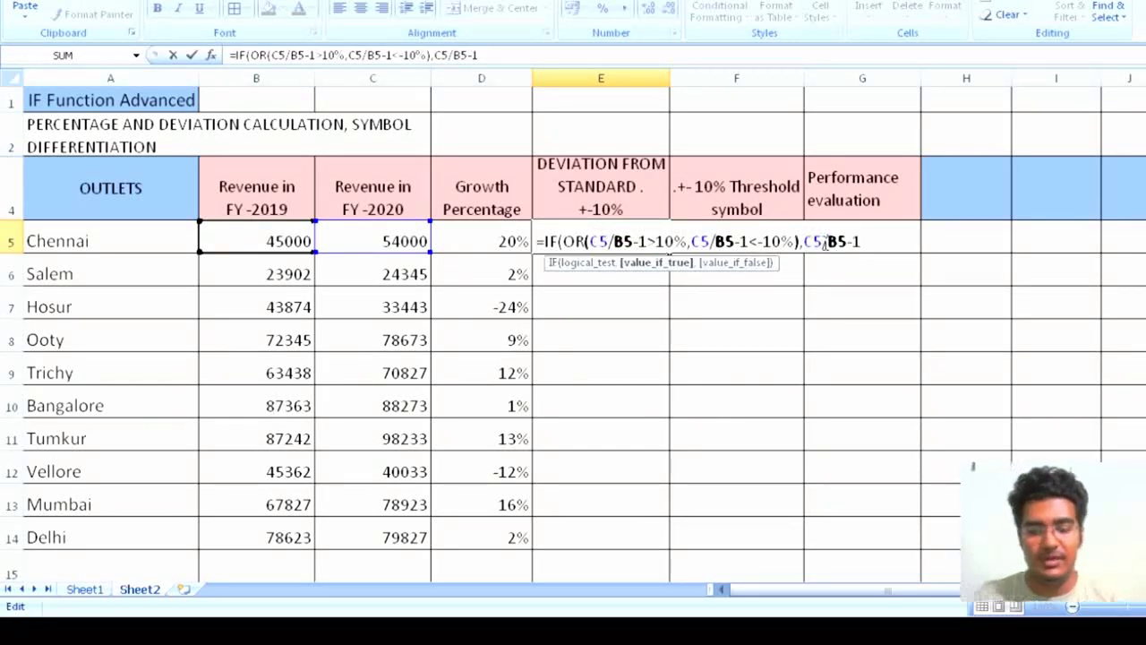
pyautogui.write(',')
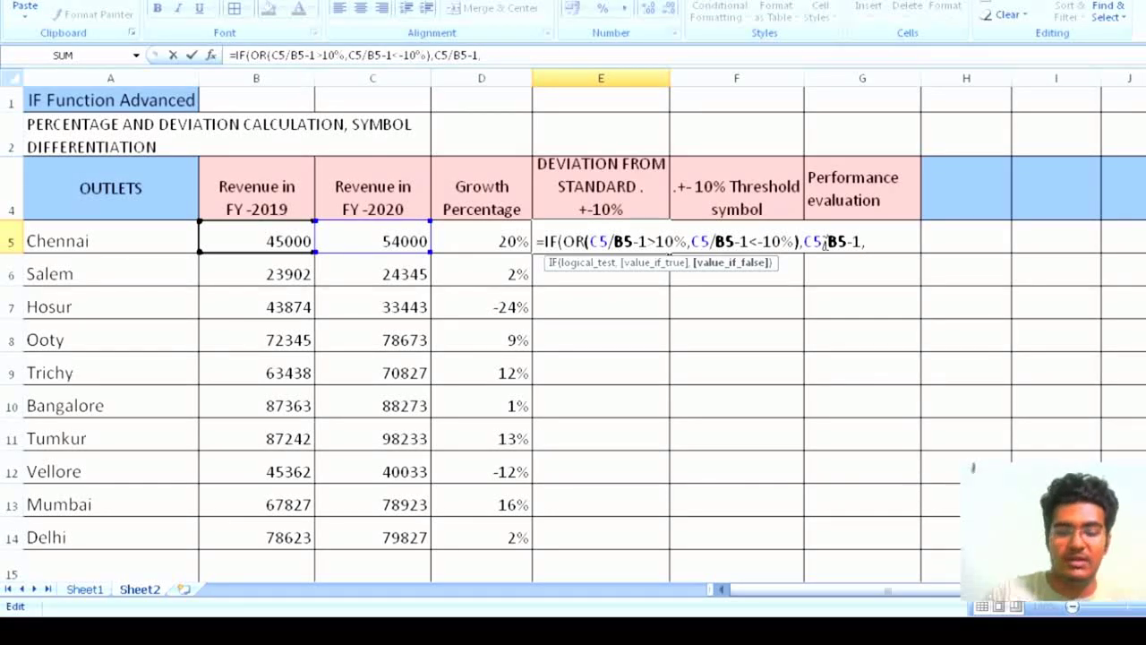
pyautogui.write('""')
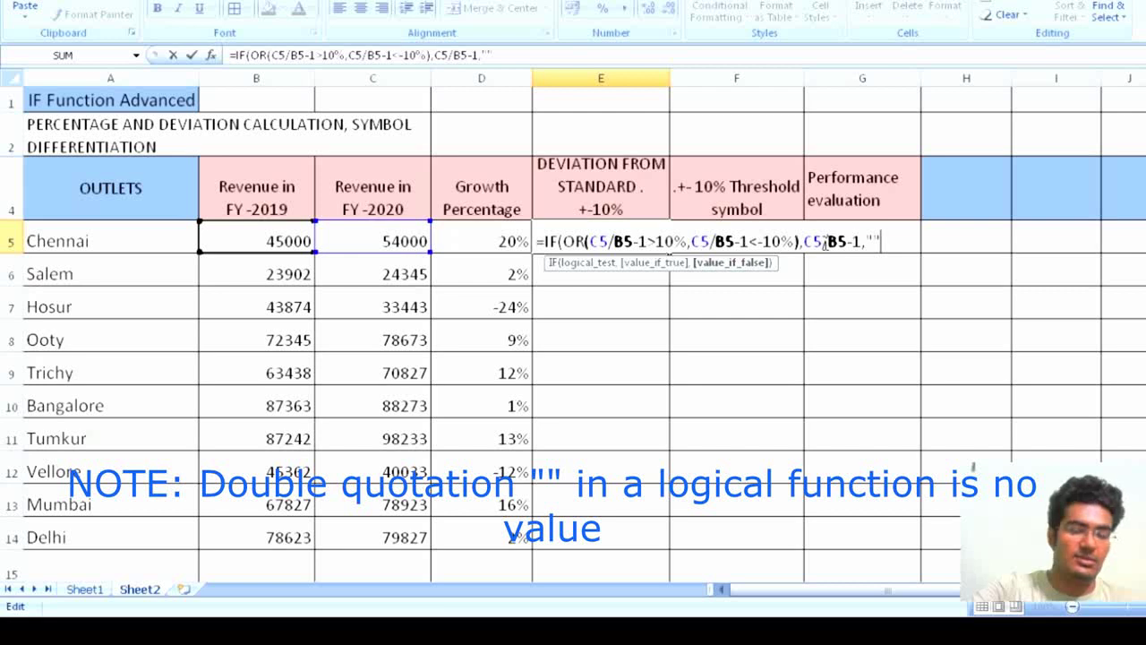
pyautogui.write(')')
pyautogui.press('Return')
pyautogui.click(640, 240)
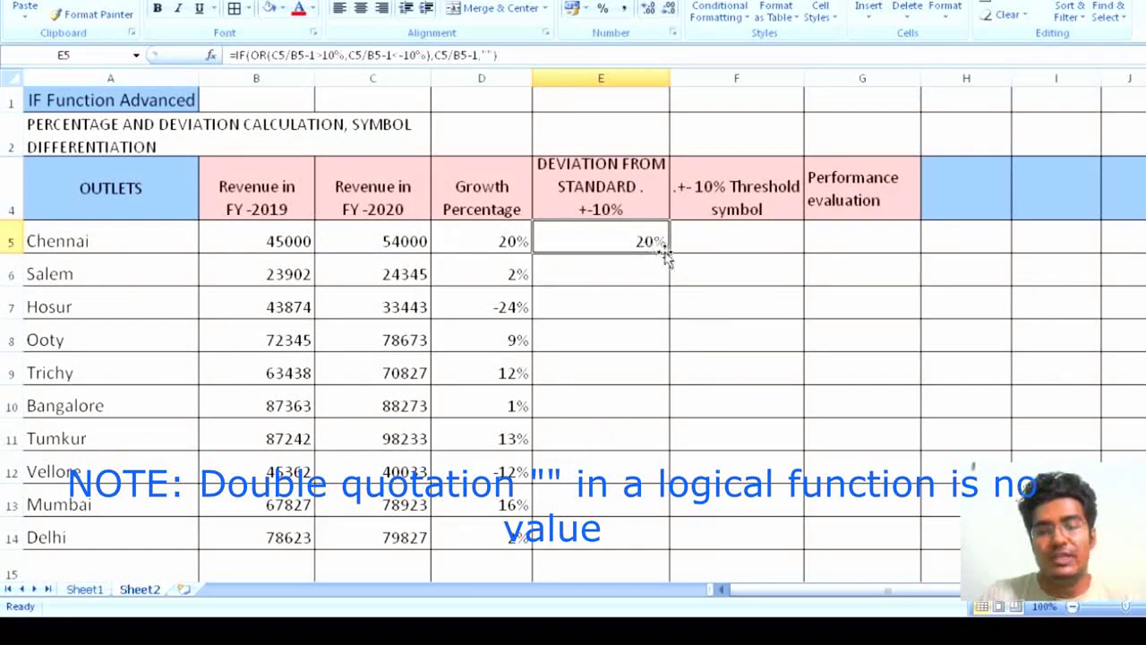
# - Copy Chennai's deviation formula down to E14 and select threshold cell F5
pyautogui.doubleClick(667, 253)
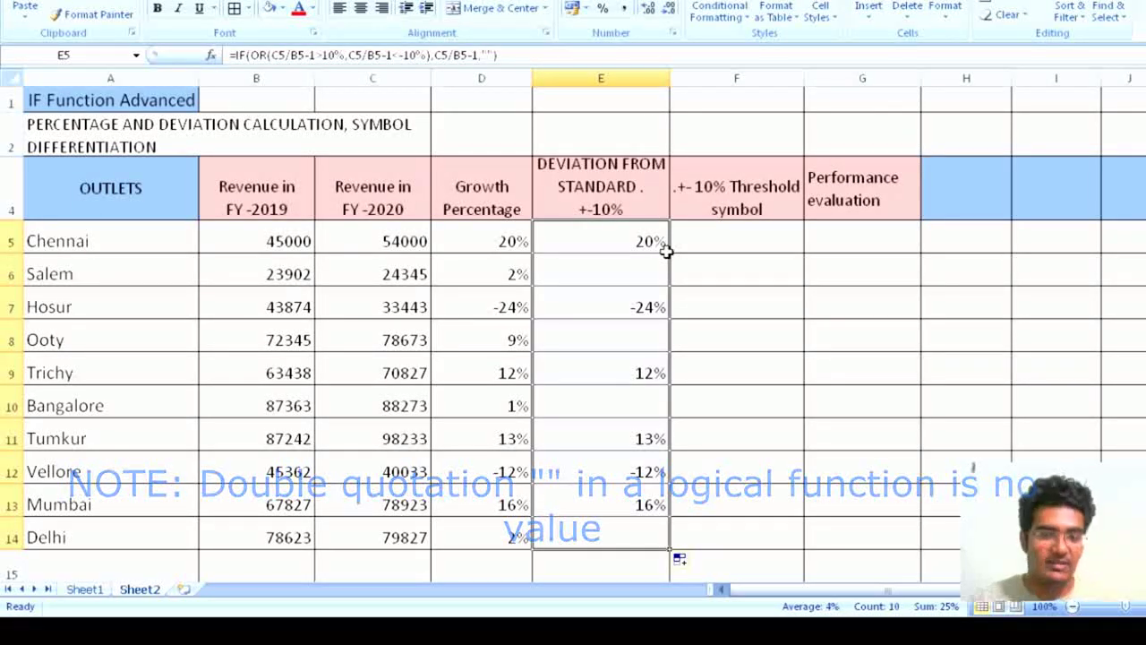
pyautogui.click(697, 243)
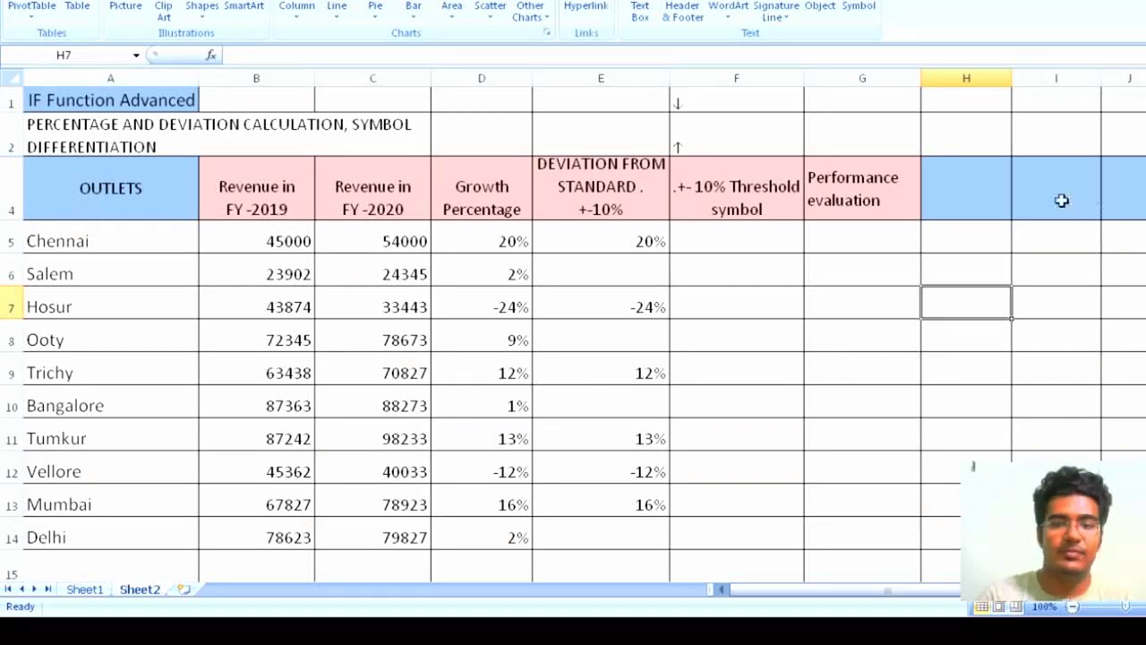
pyautogui.click(746, 234)
# - Start F5's formula =IF(C5/B5-1>10%,$F$2, returning the up arrow
pyautogui.write('=')
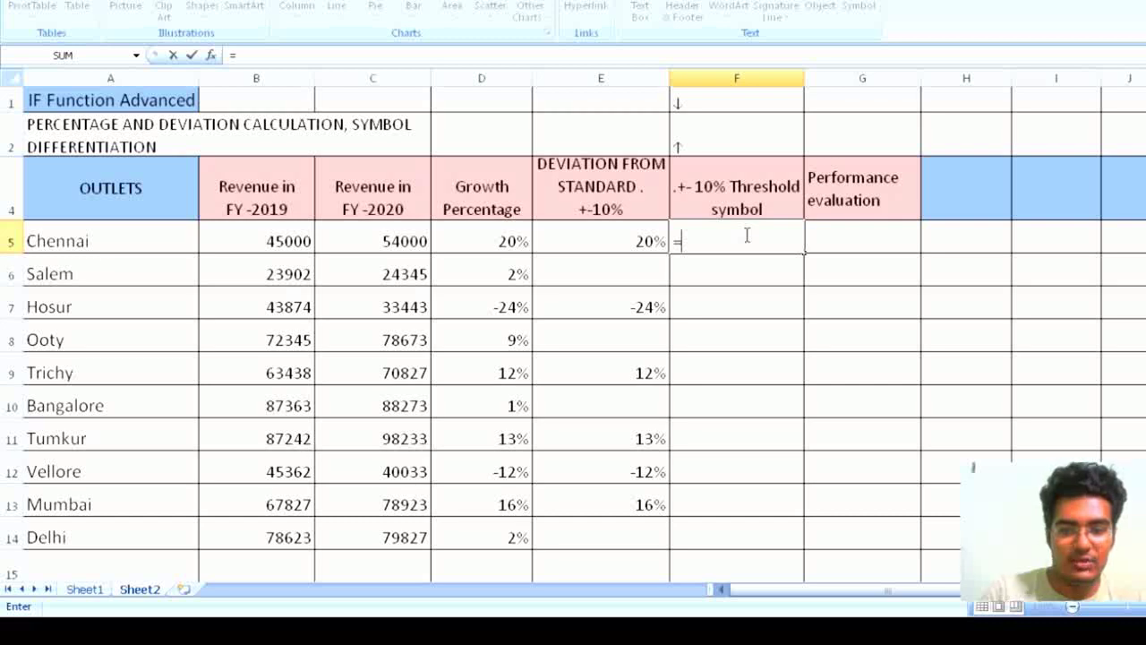
pyautogui.write('IF(')
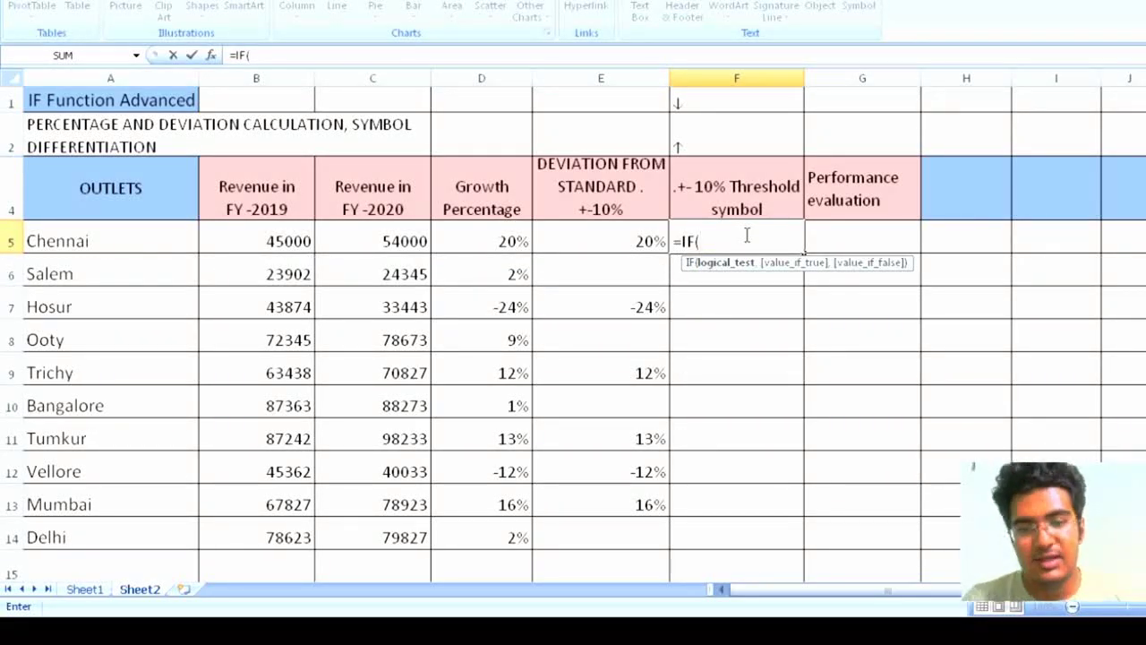
pyautogui.click(379, 242)
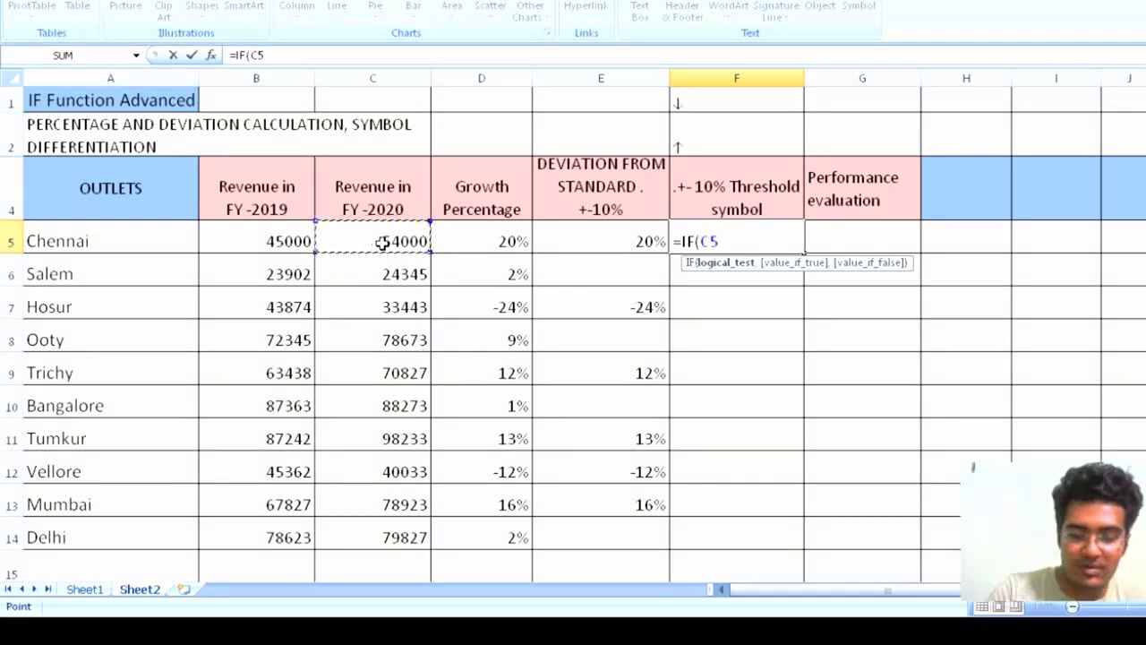
pyautogui.write('/')
pyautogui.click(269, 240)
pyautogui.write('-1>10%,')
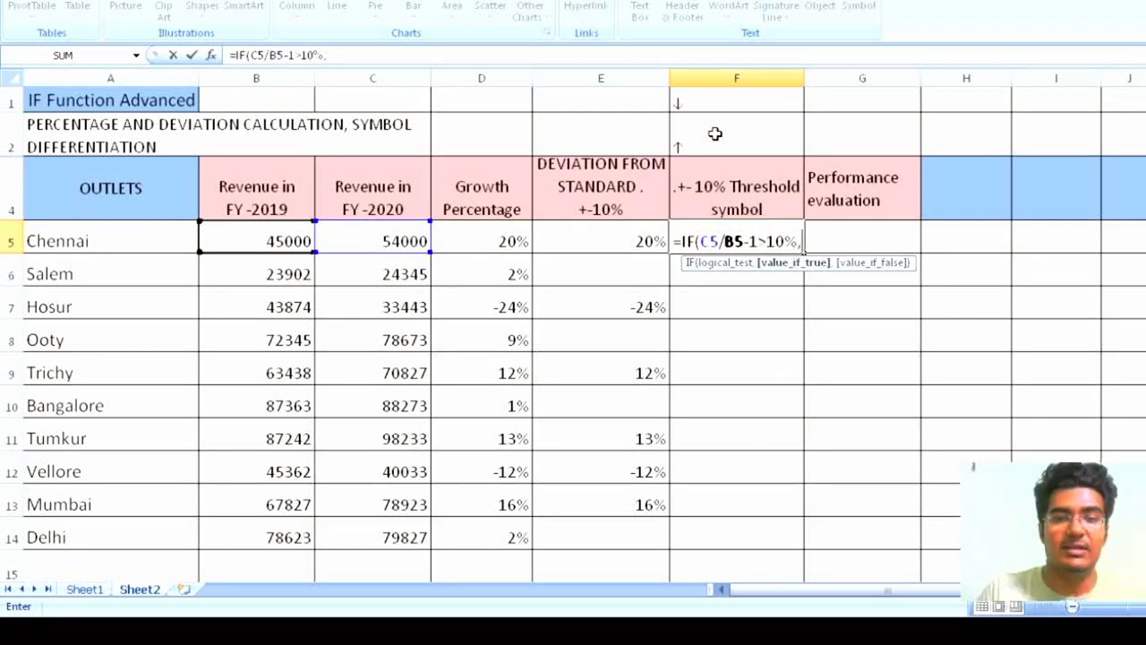
pyautogui.click(714, 134)
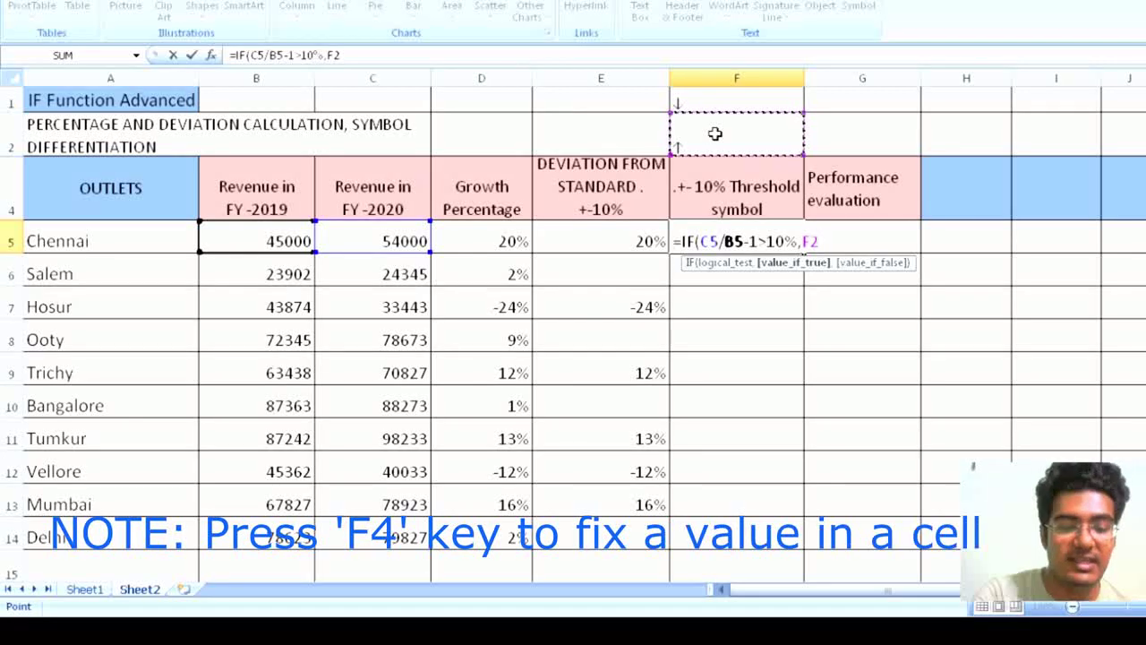
pyautogui.press('F4')
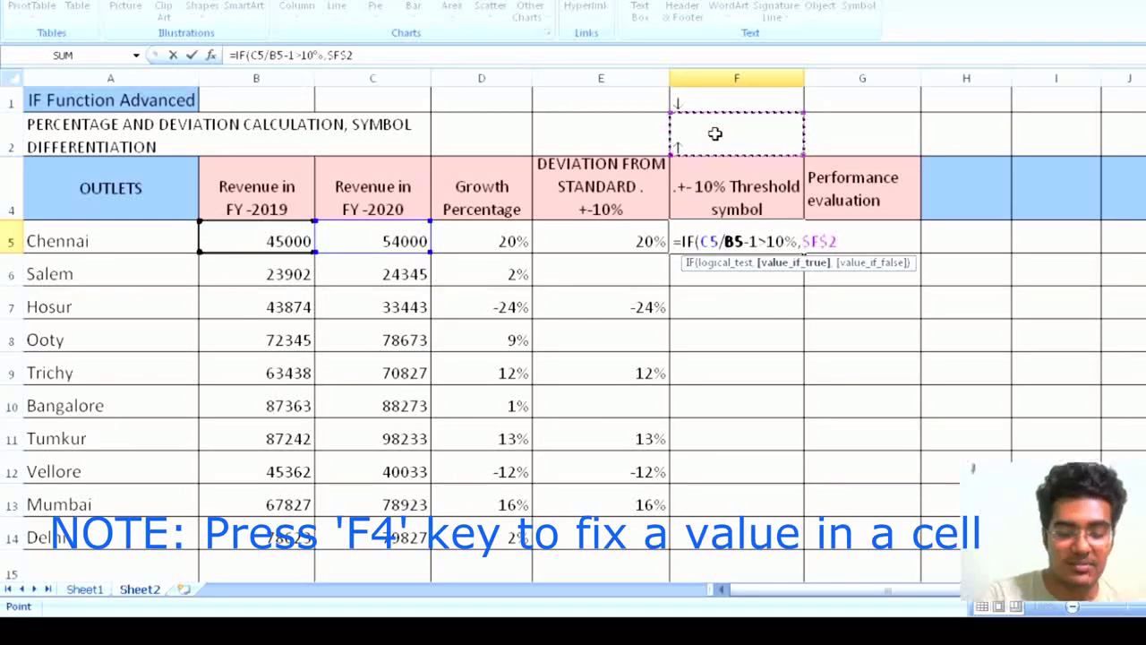
pyautogui.write(',')
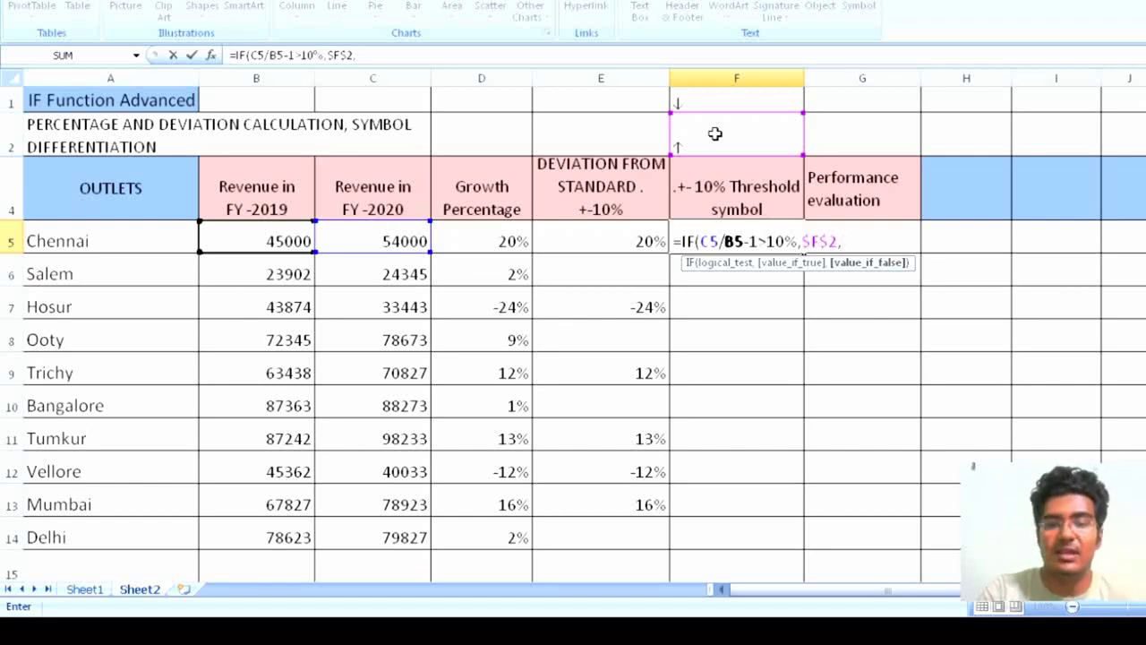
# - Nest IF(C5/B5-1<-10%,$F$1, so growth below -10% shows the down arrow
pyautogui.write('if')
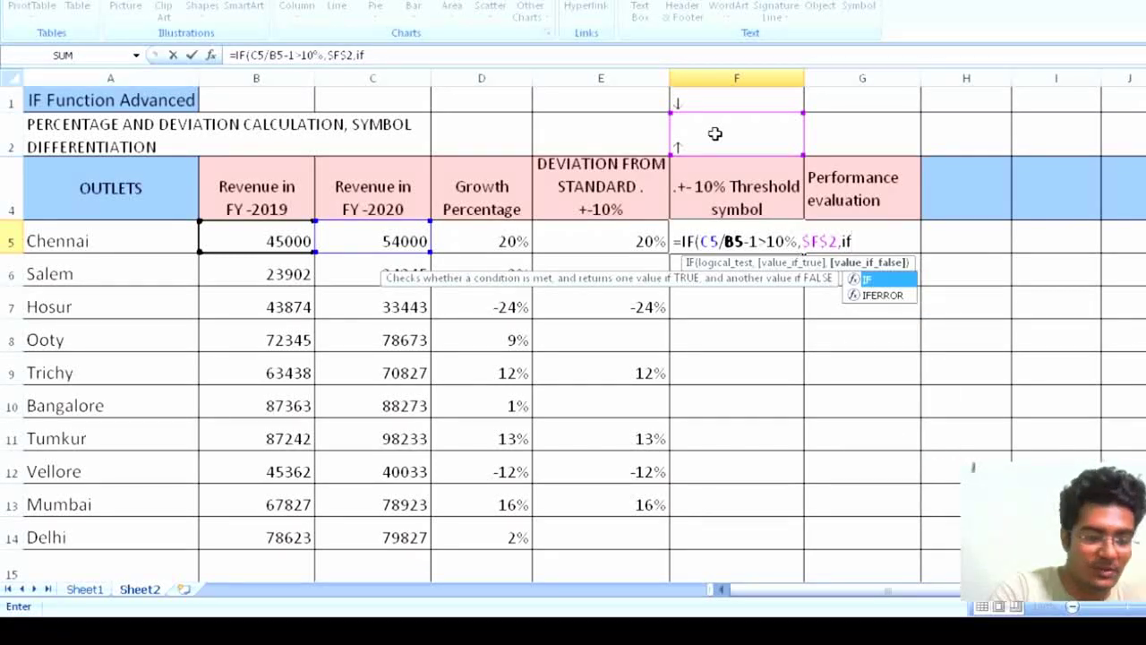
pyautogui.write('(')
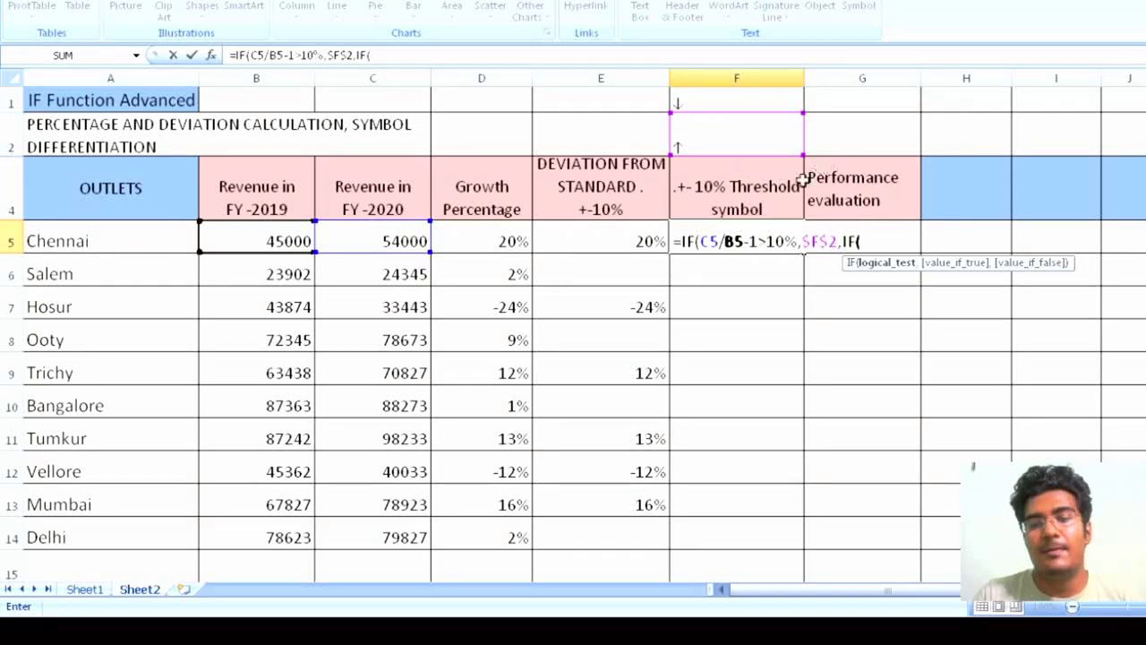
pyautogui.moveTo(700, 242); pyautogui.dragTo(759, 241)
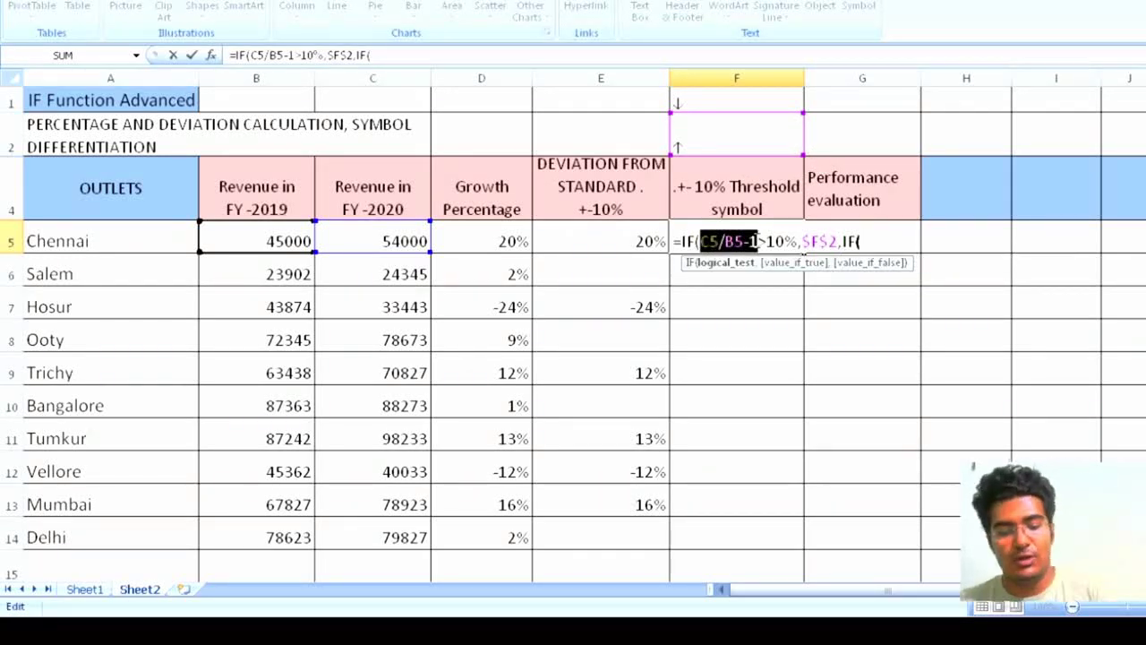
pyautogui.hotkey('ctrl', 'c')
pyautogui.click(859, 240)
pyautogui.hotkey('ctrl', 'v')
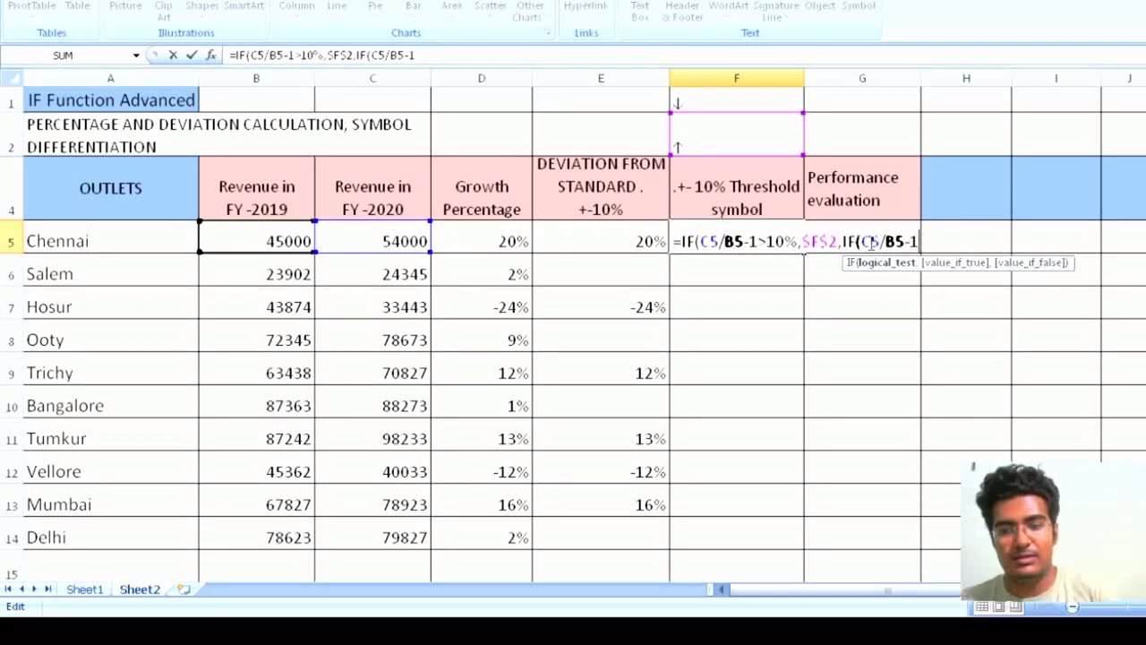
pyautogui.write('<-10%')
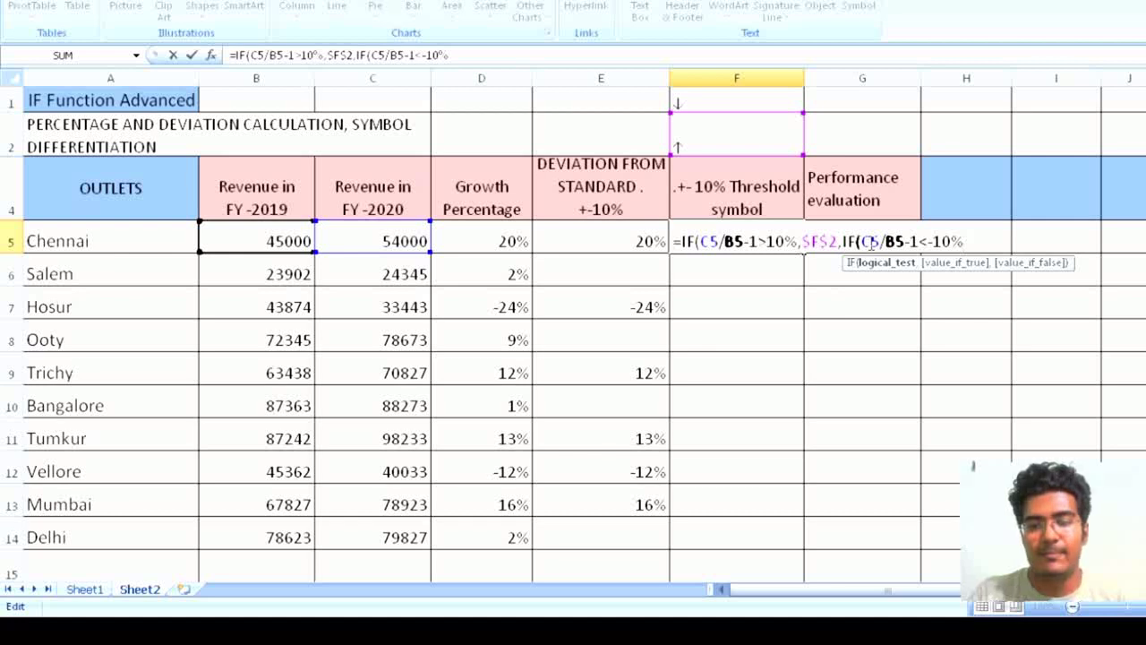
pyautogui.write(',')
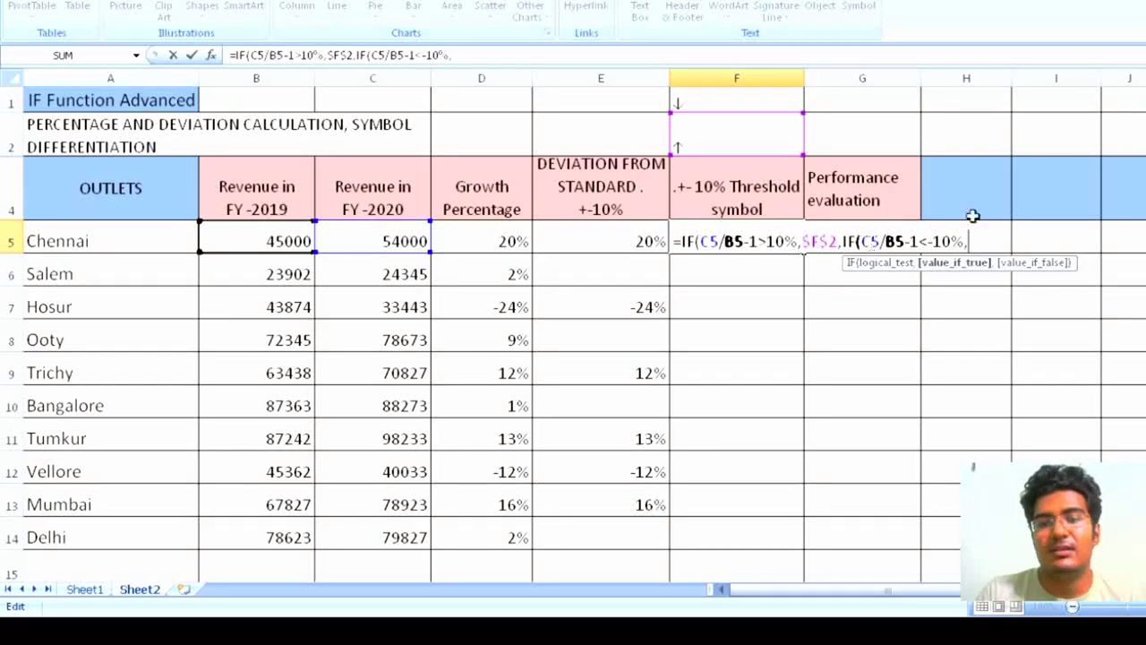
pyautogui.click(756, 101)
pyautogui.press('F4')
pyautogui.write(',')
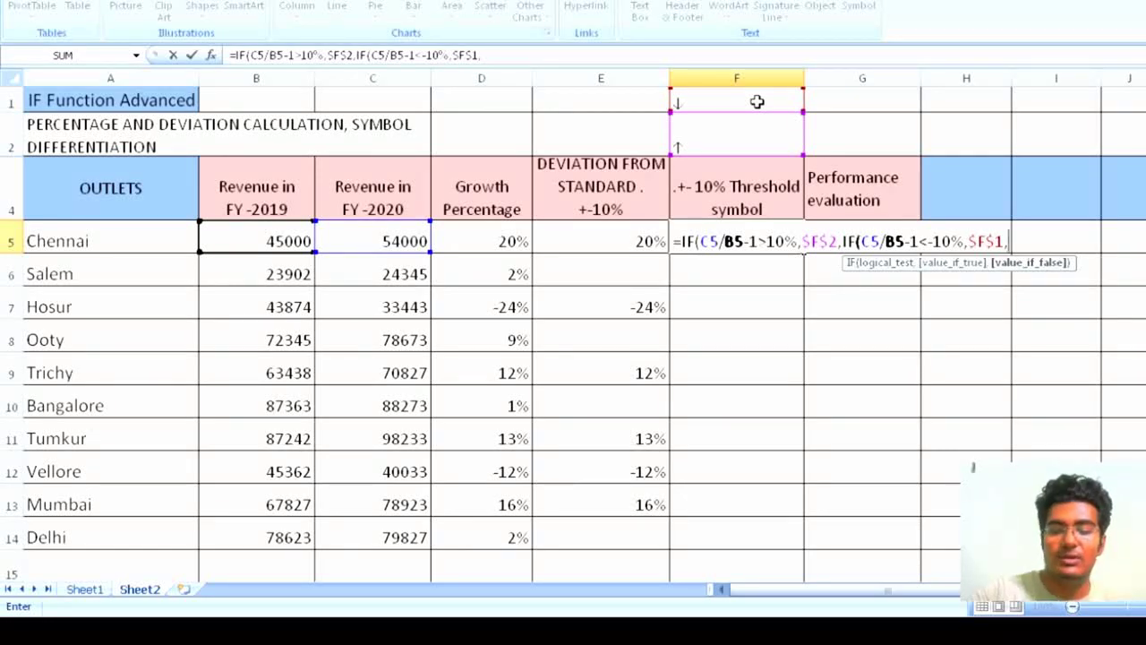
# - Close the formula with a blank default and fill it down to F14
pyautogui.write('"')
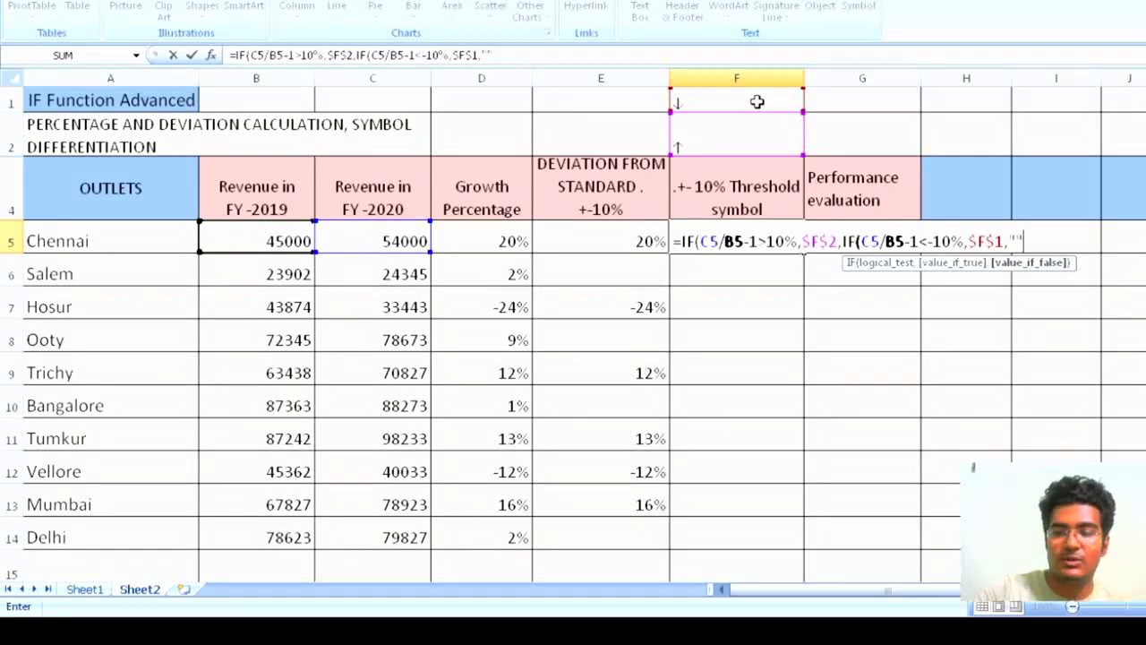
pyautogui.write(')')
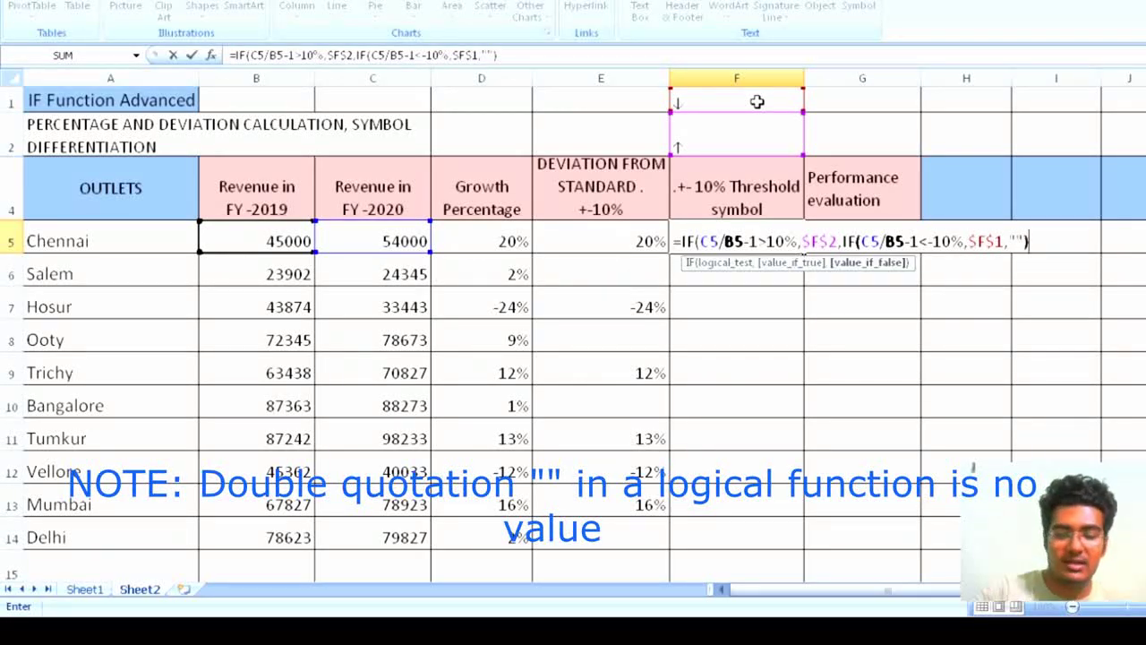
pyautogui.write(')')
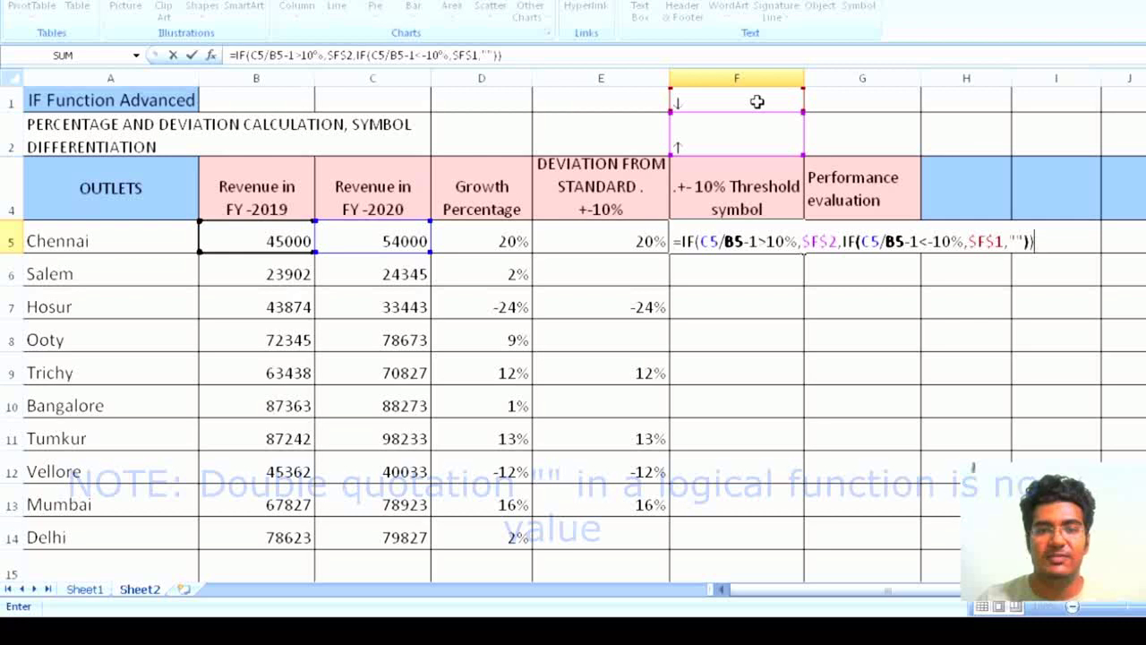
pyautogui.press('Return')
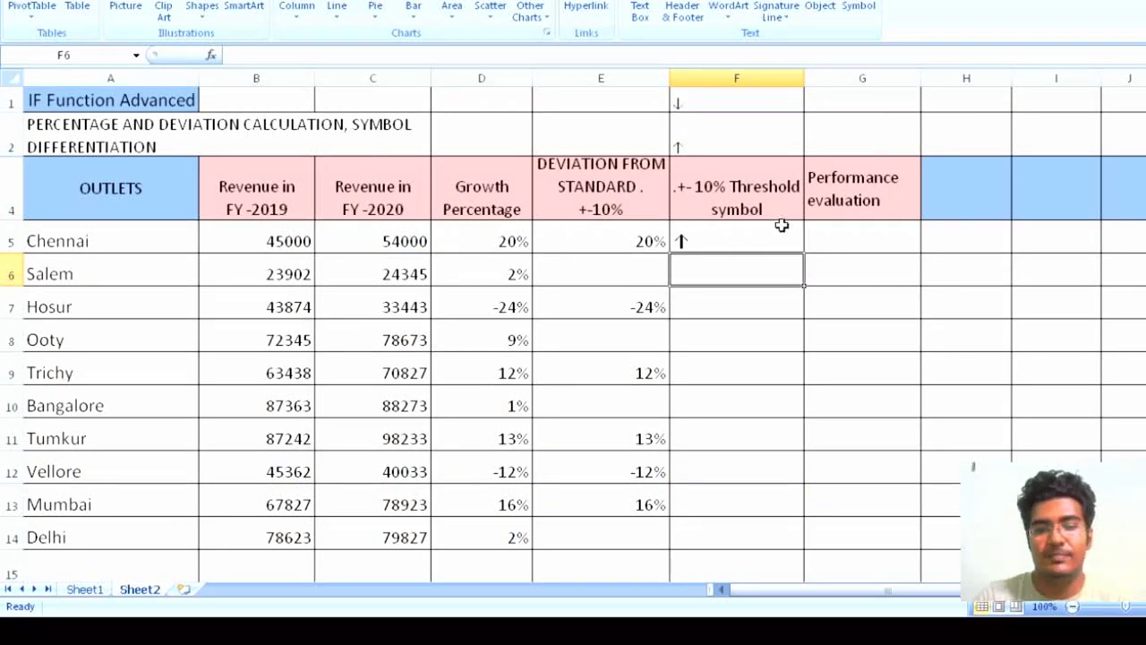
pyautogui.click(781, 231)
pyautogui.doubleClick(804, 254)
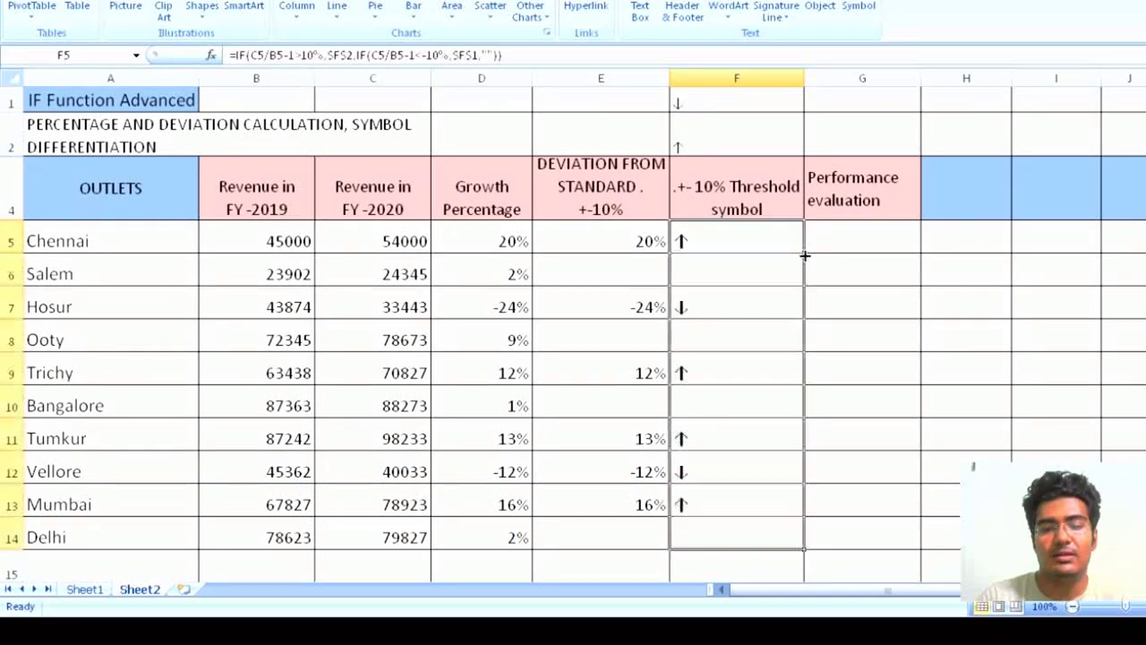
pyautogui.click(740, 241)
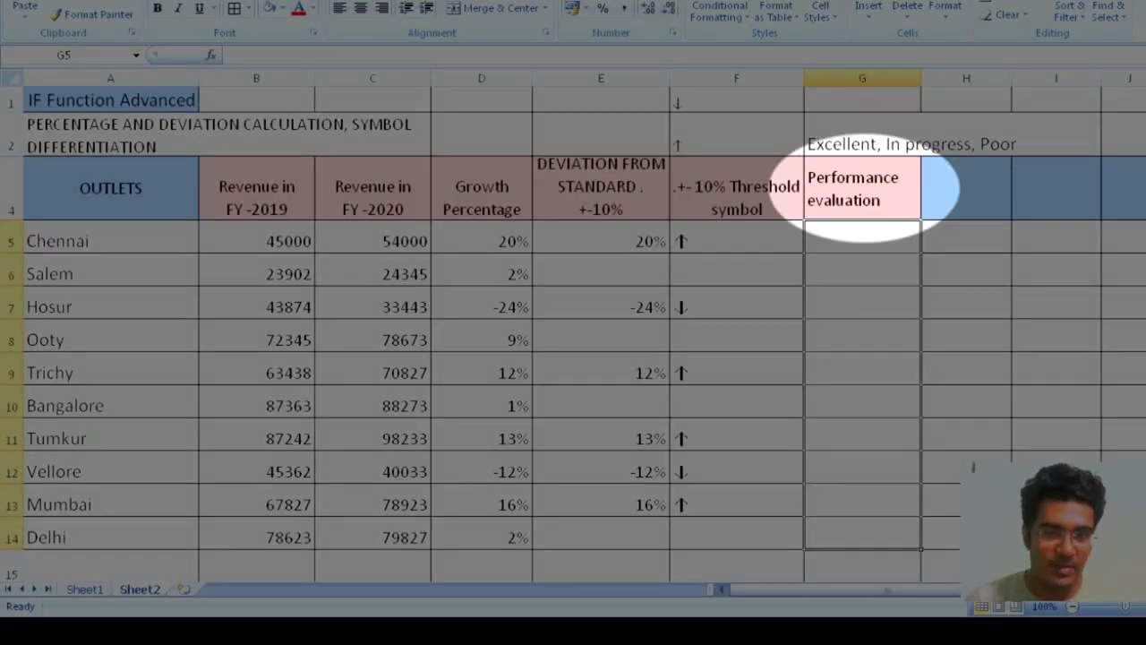
# - Select Chennai's evaluation cell G5 and begin typing =if
pyautogui.click(887, 233)
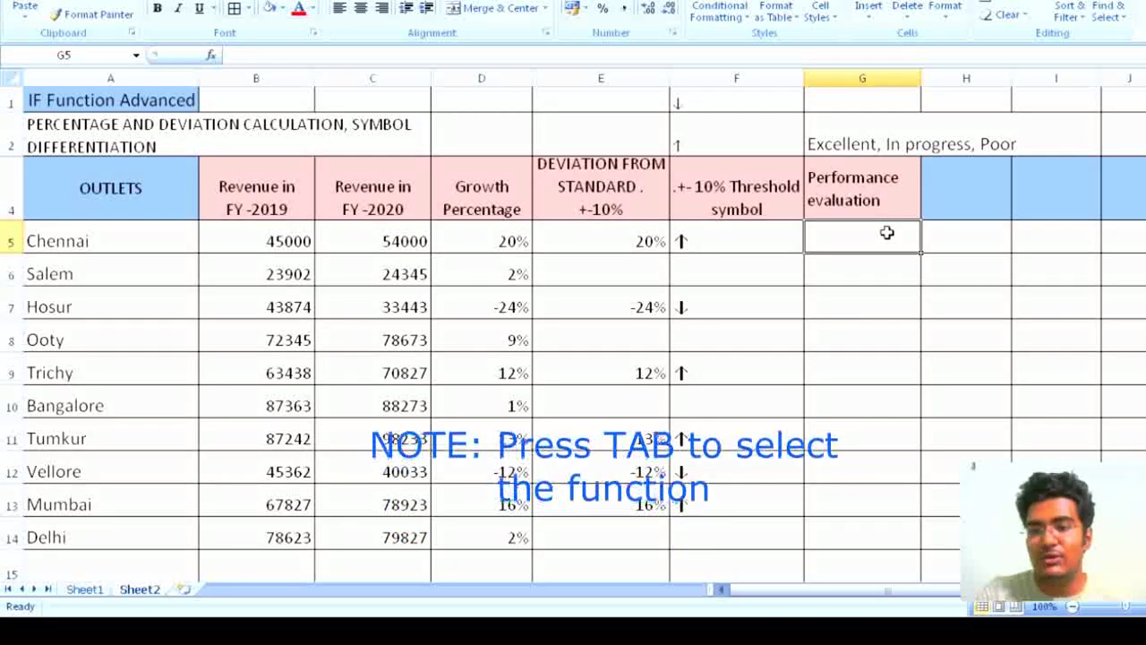
pyautogui.write('=')
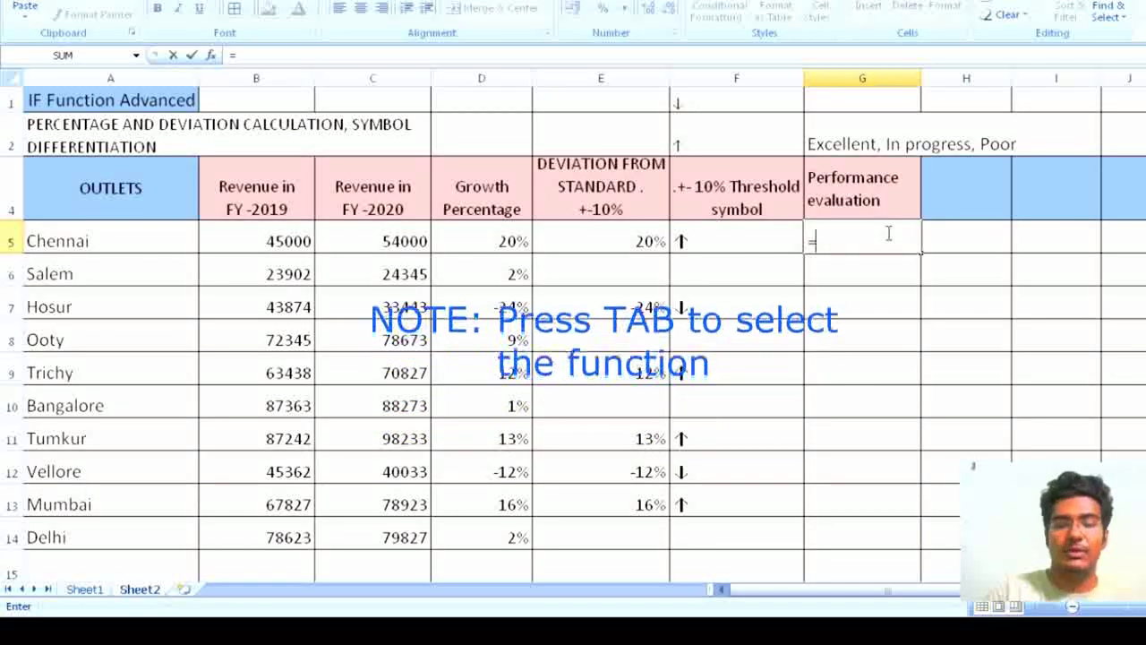
pyautogui.write('if')
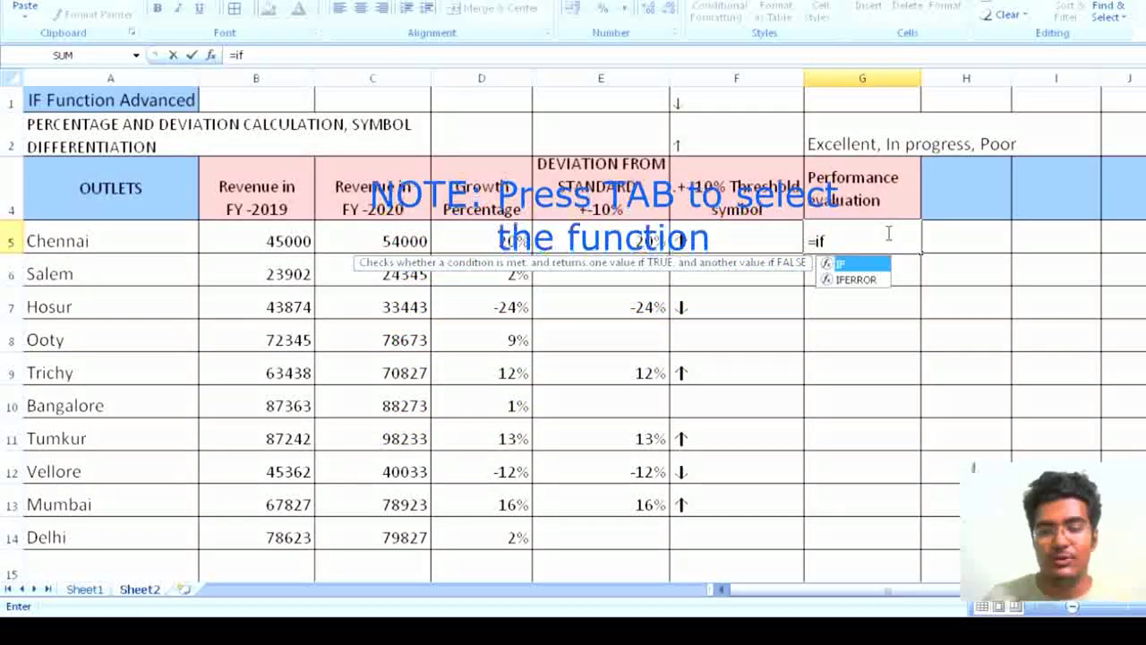
# - Make G5 return "excellent" when C5/B5-1>10%, fixing a typo in the word
pyautogui.press('Tab')
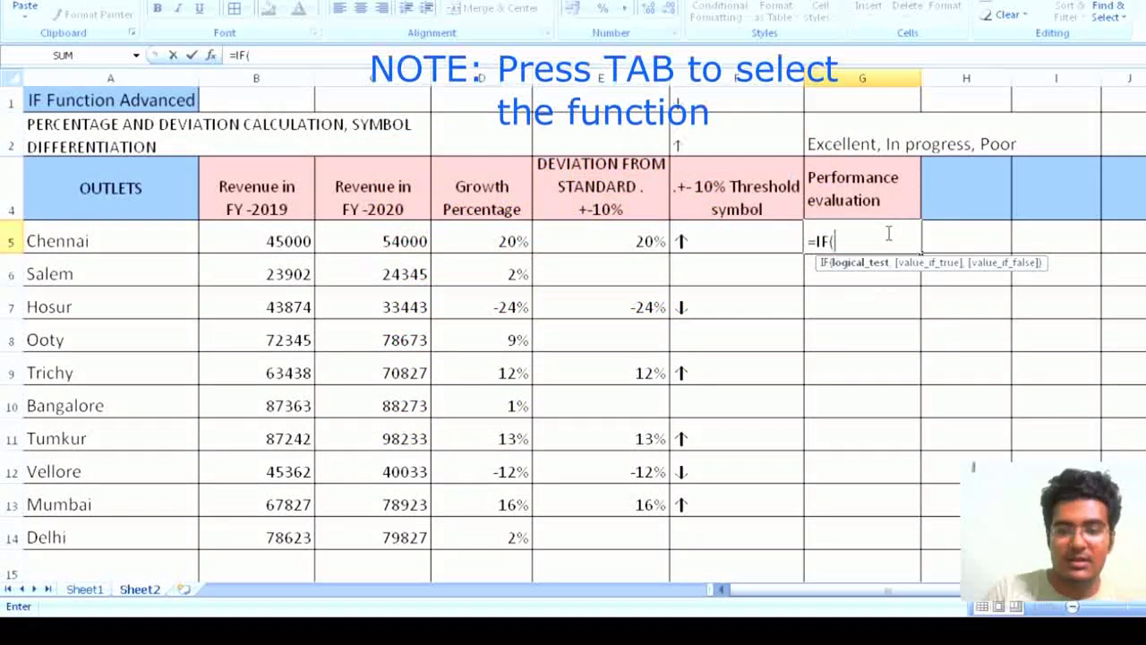
pyautogui.click(405, 238)
pyautogui.write('/')
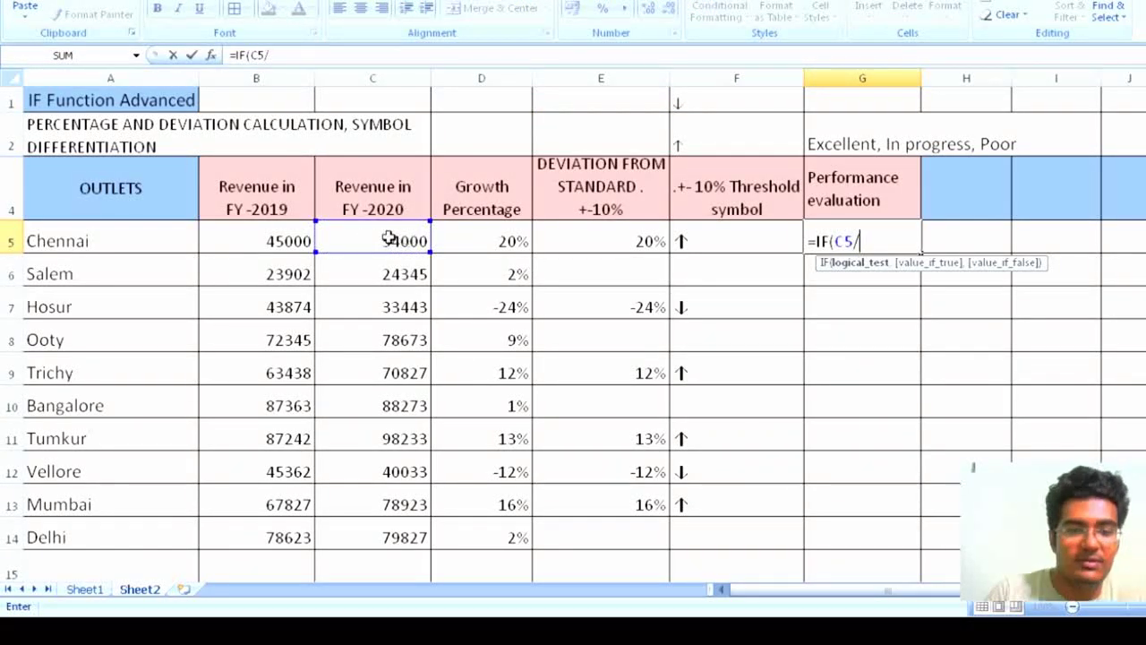
pyautogui.click(293, 237)
pyautogui.write('-1')
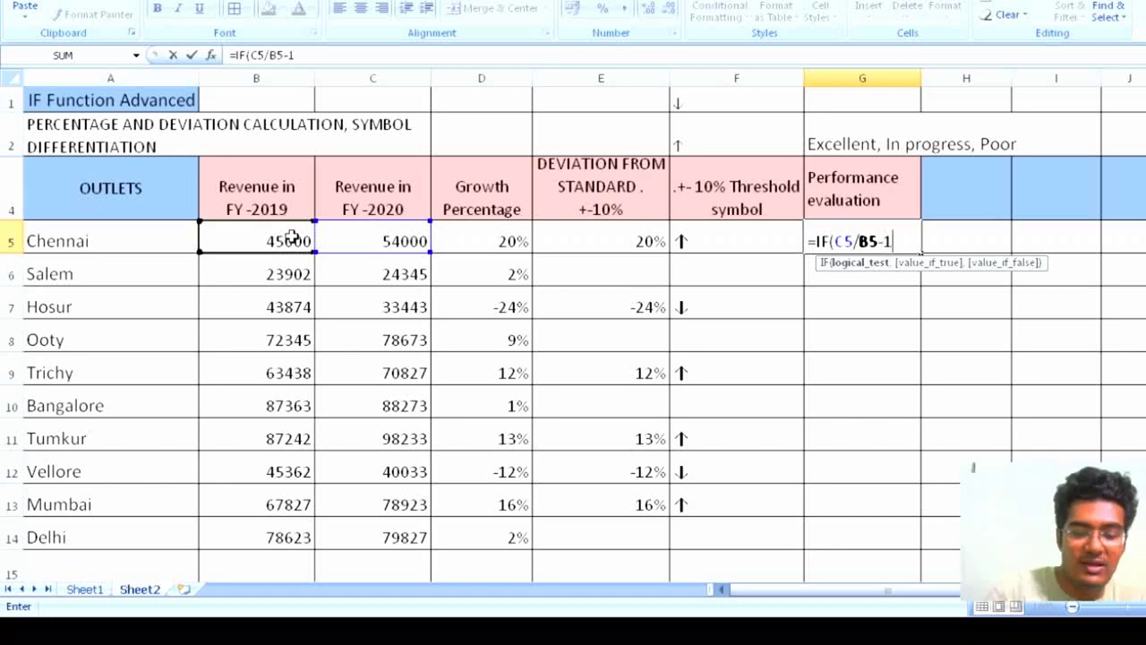
pyautogui.write('>10%,')
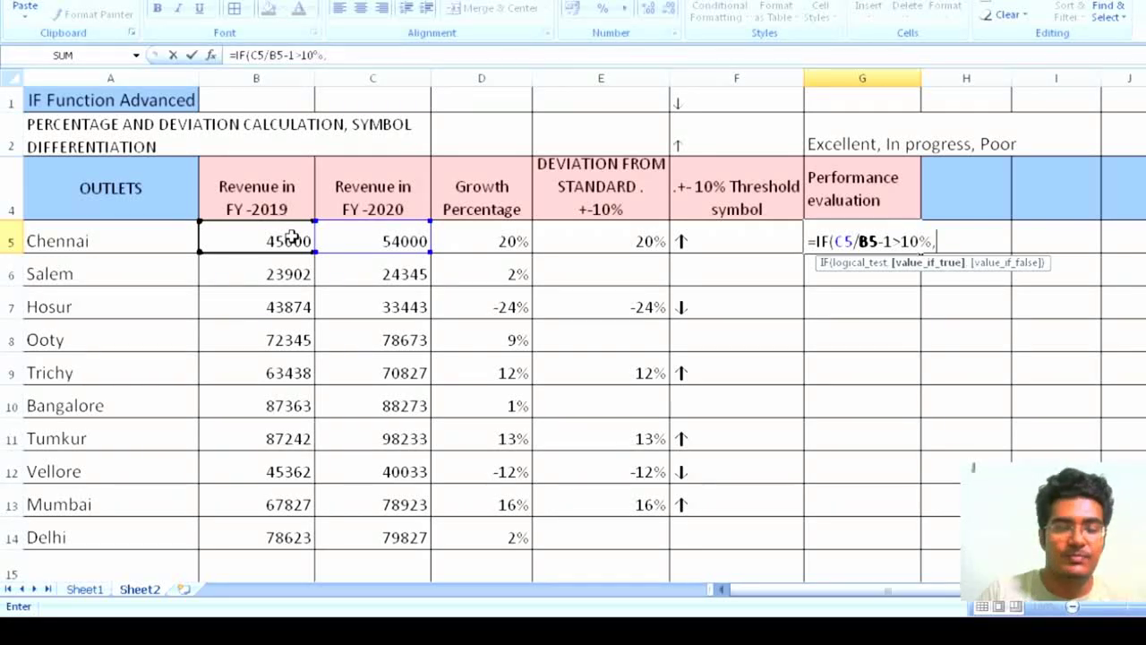
pyautogui.write('"')
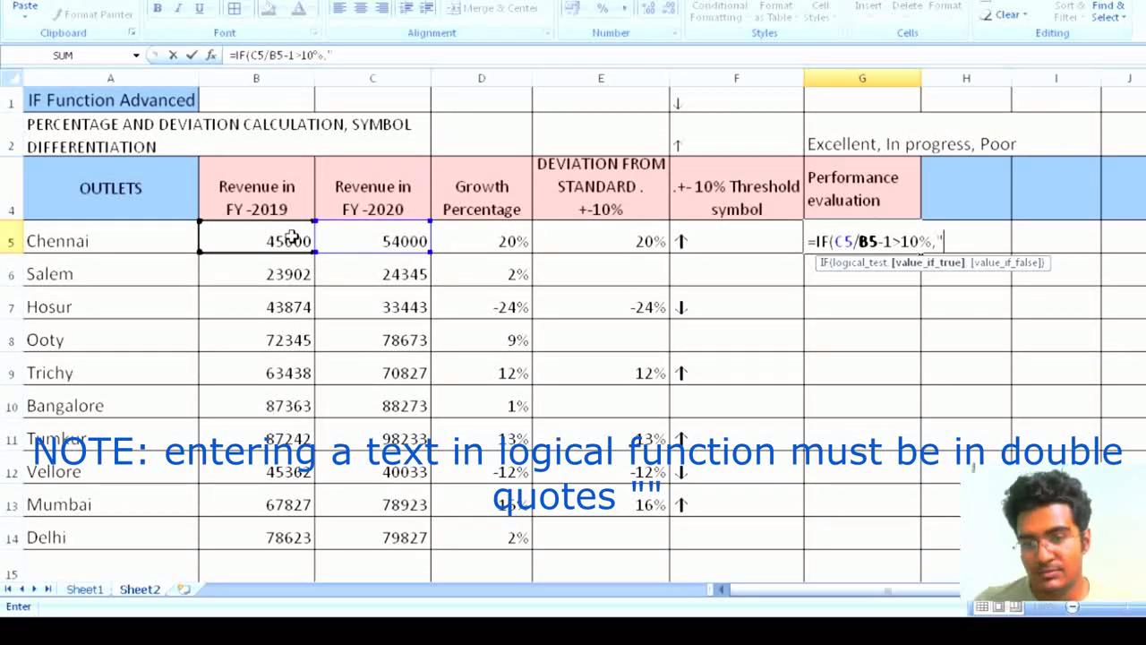
pyautogui.write('excelleny')
pyautogui.press('BackSpace')
pyautogui.write('t')
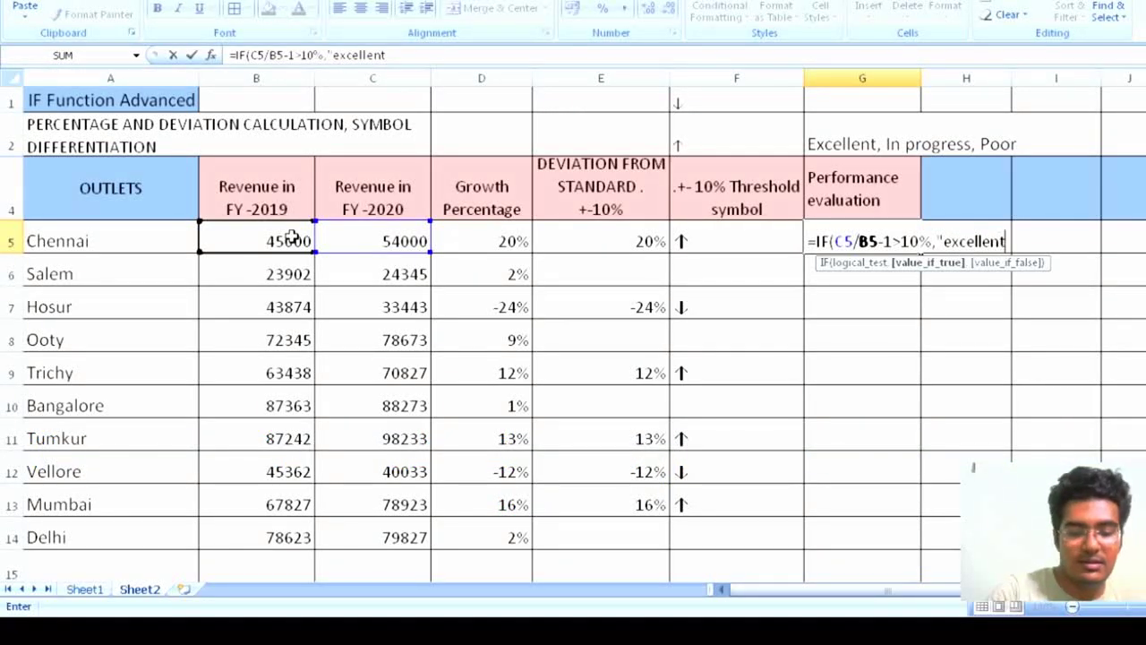
pyautogui.write('",')
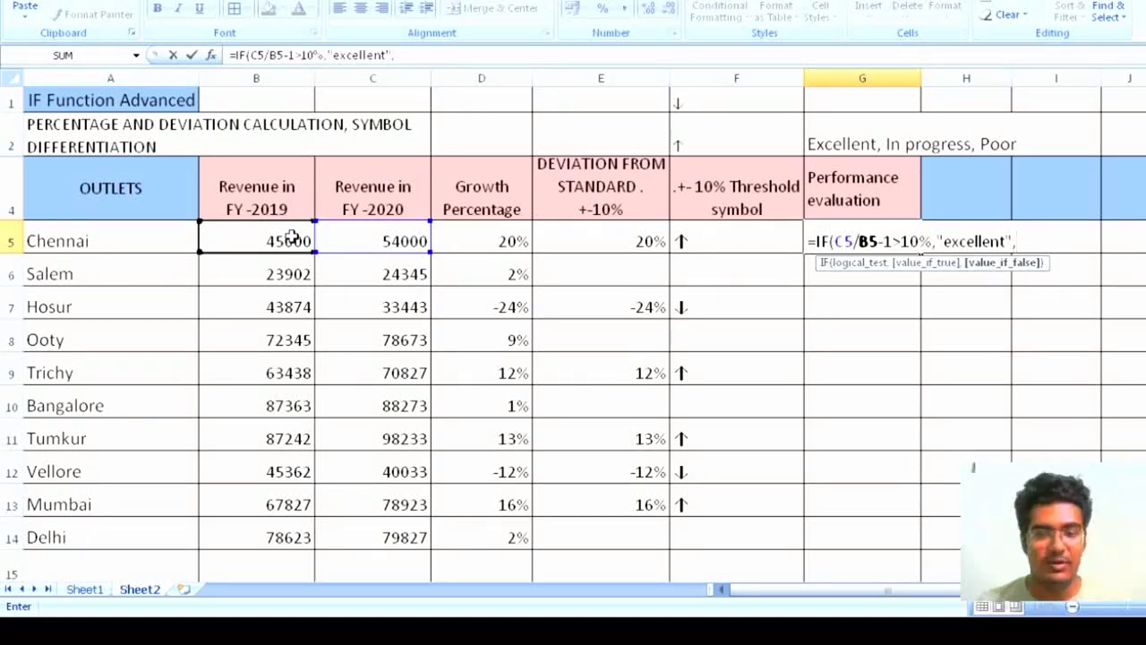
# - Add nested IF giving "poor" below -10%, else "in progress", and fill G5 down to G14
pyautogui.write('if')
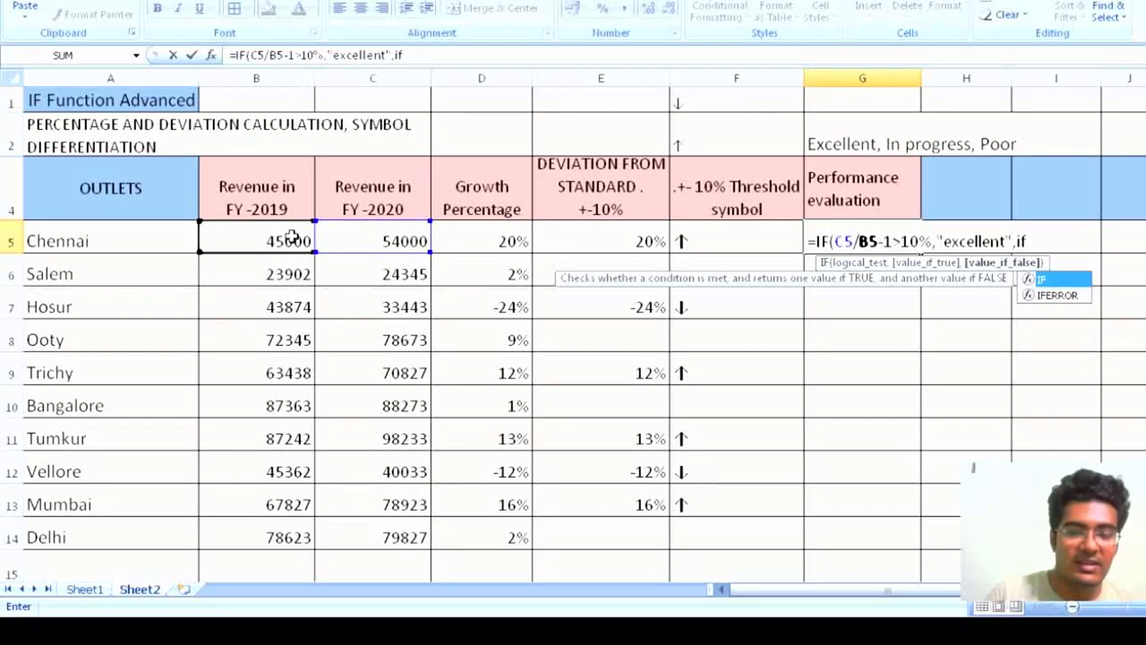
pyautogui.press('Tab')
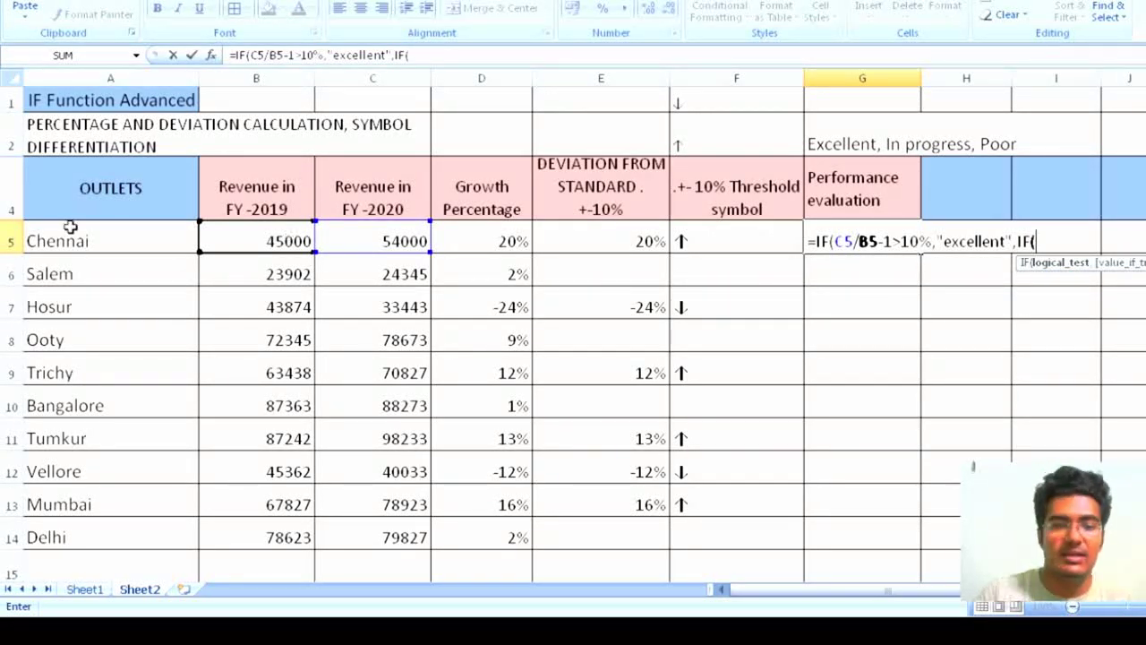
pyautogui.click(380, 233)
pyautogui.write('/')
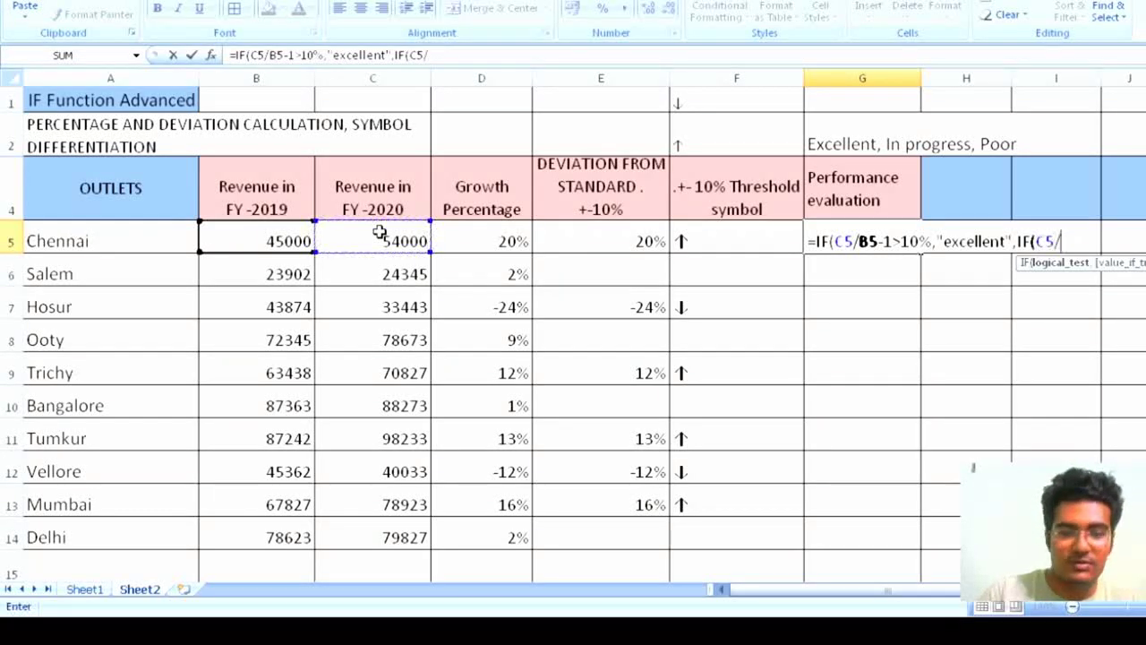
pyautogui.click(295, 231)
pyautogui.write('-1')
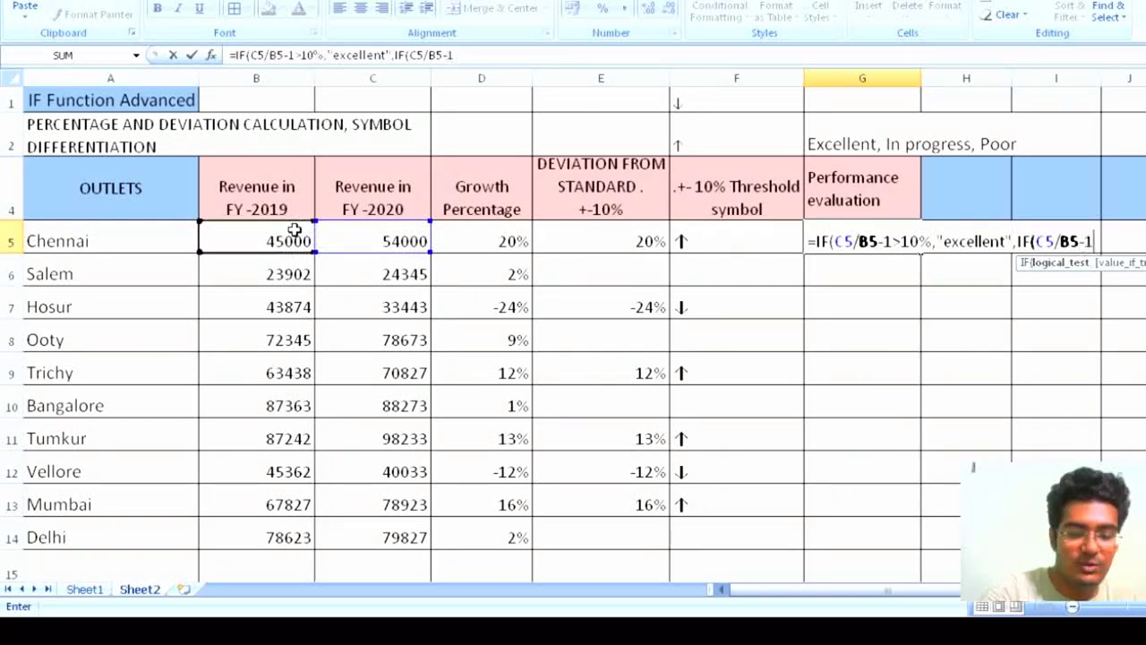
pyautogui.write('<-10')
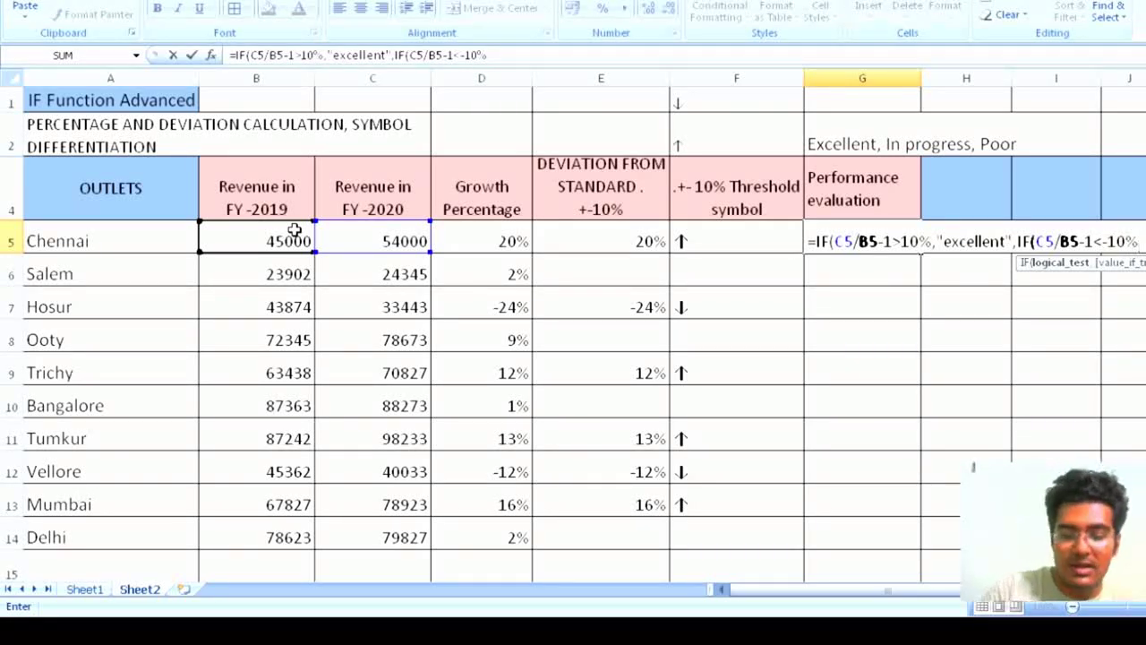
pyautogui.write(',')
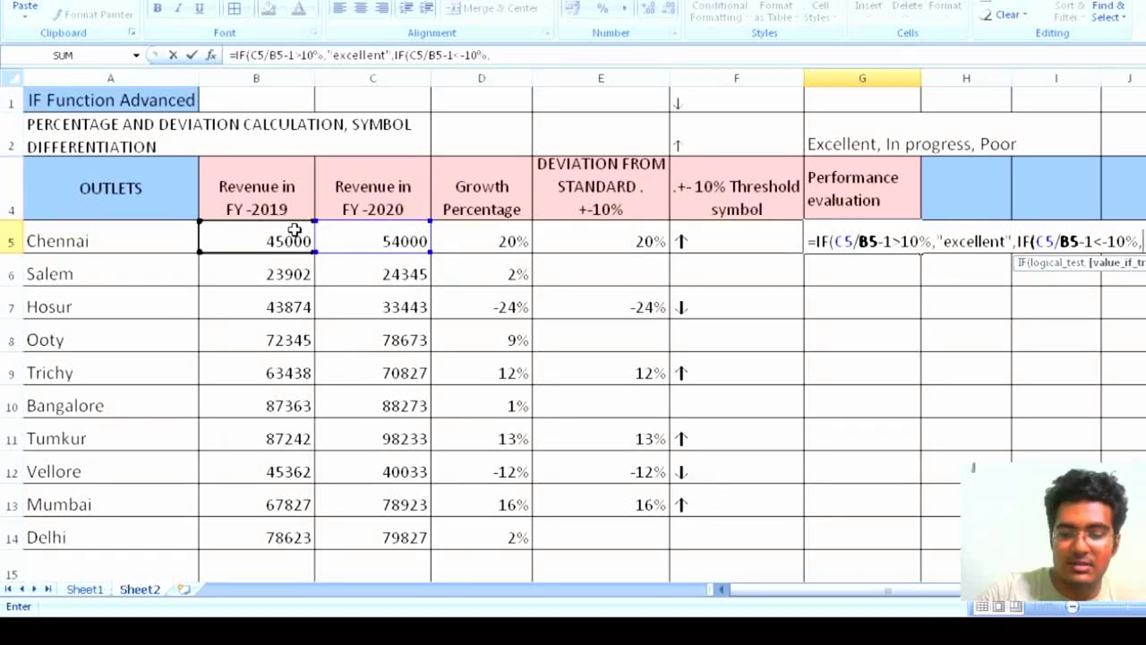
pyautogui.write('"poor')
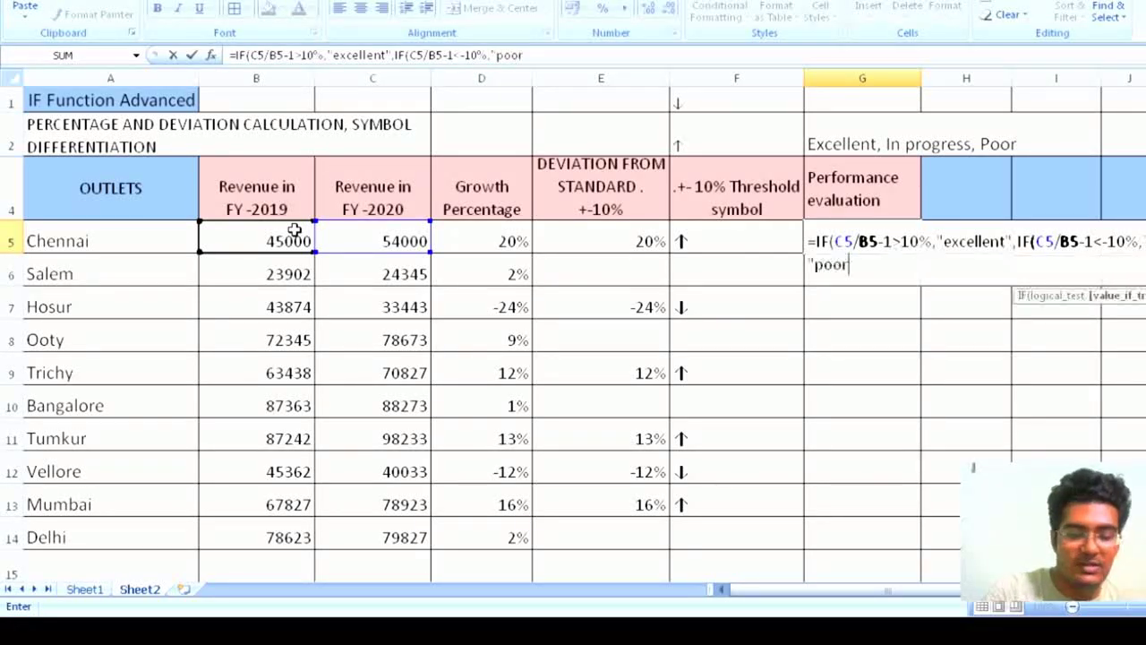
pyautogui.write('"')
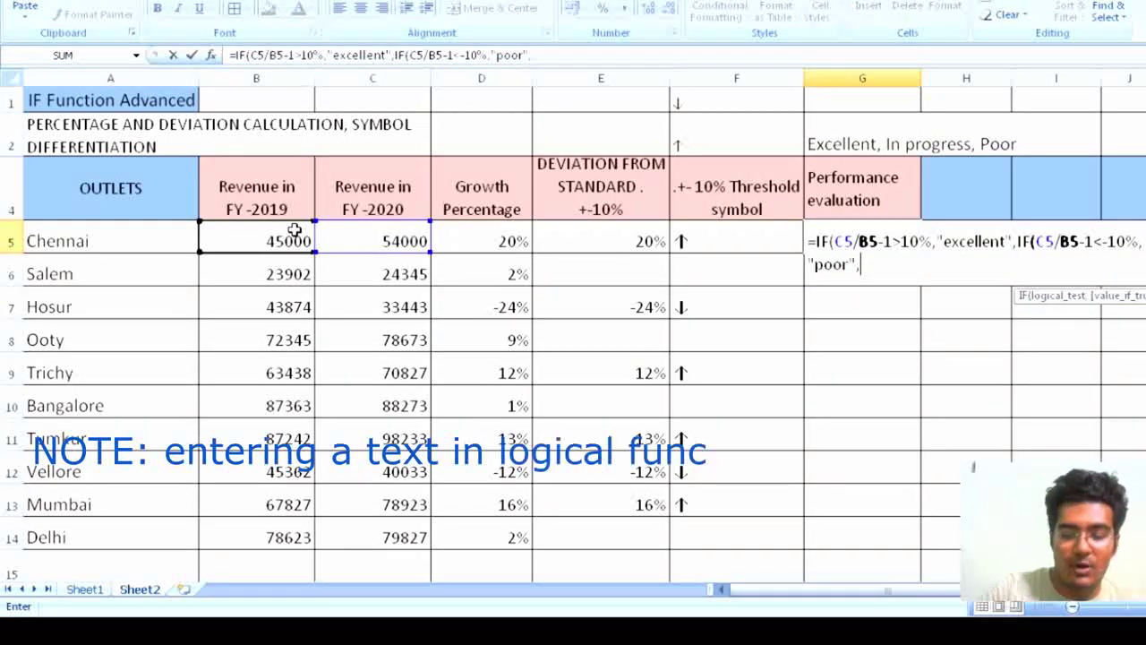
pyautogui.write(',"i')
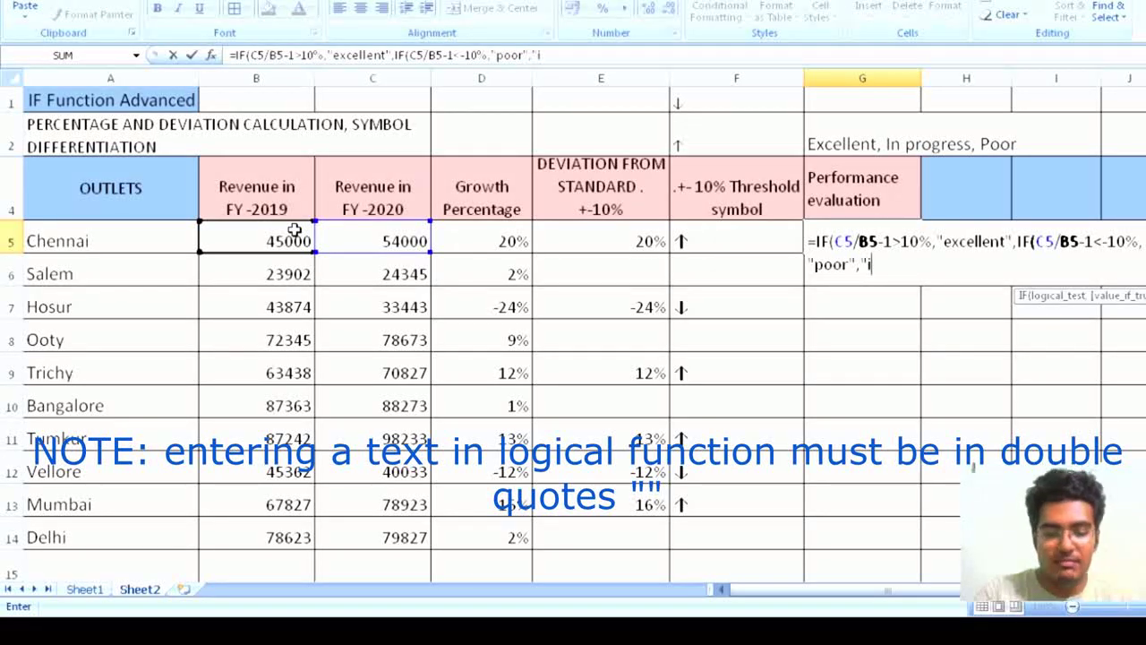
pyautogui.write('n progress')
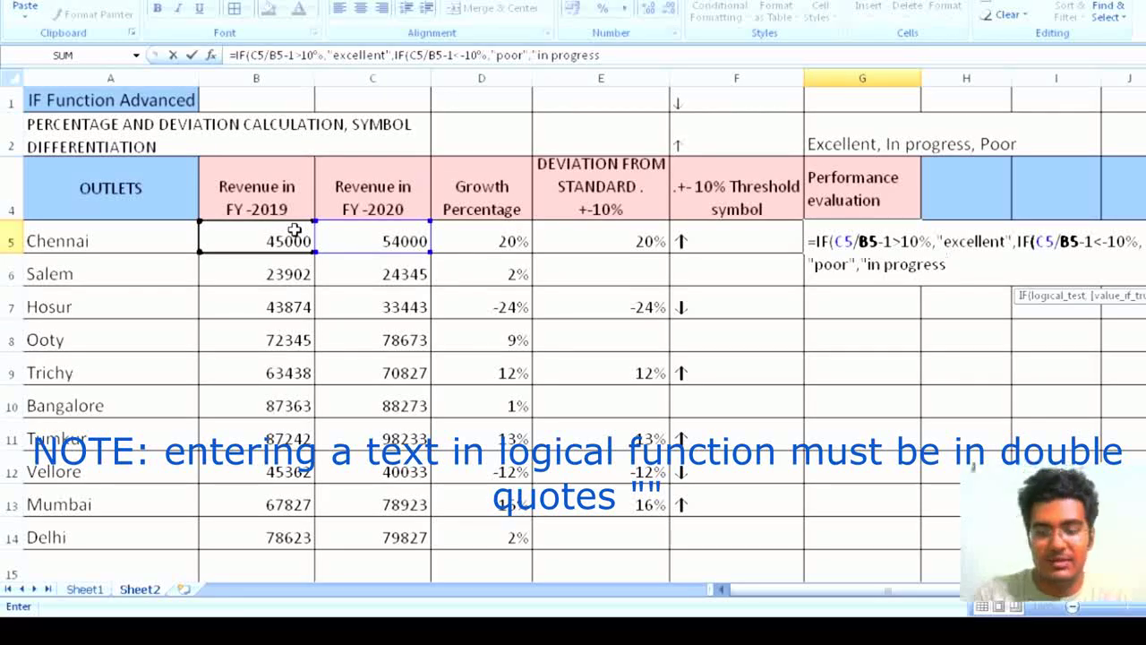
pyautogui.write('"')
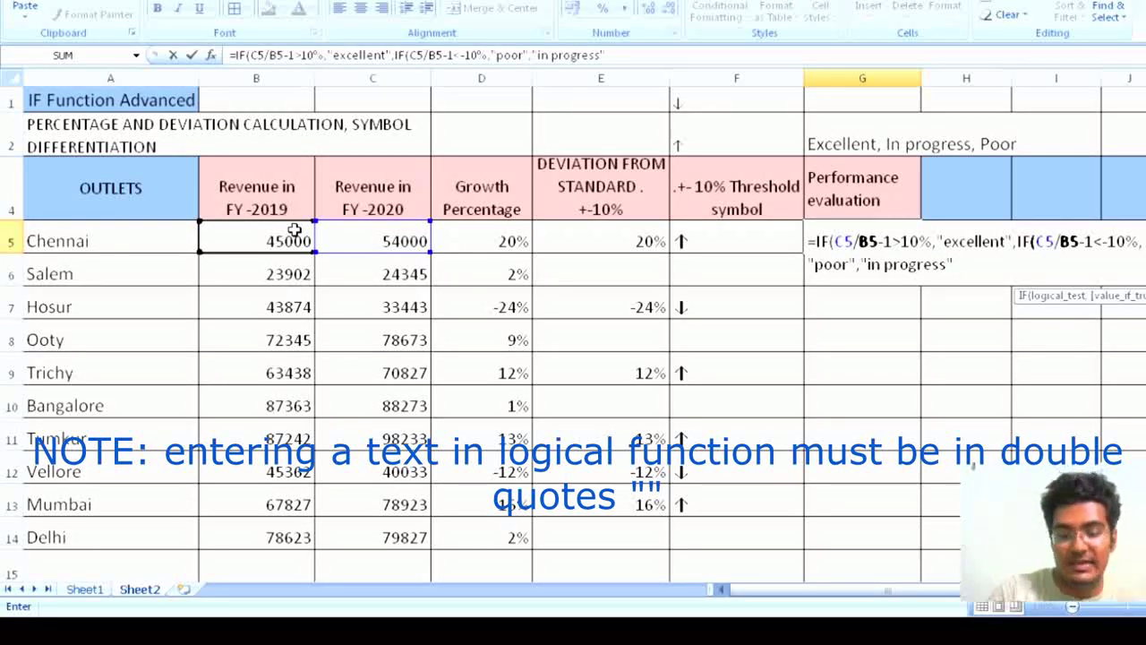
pyautogui.write(')')
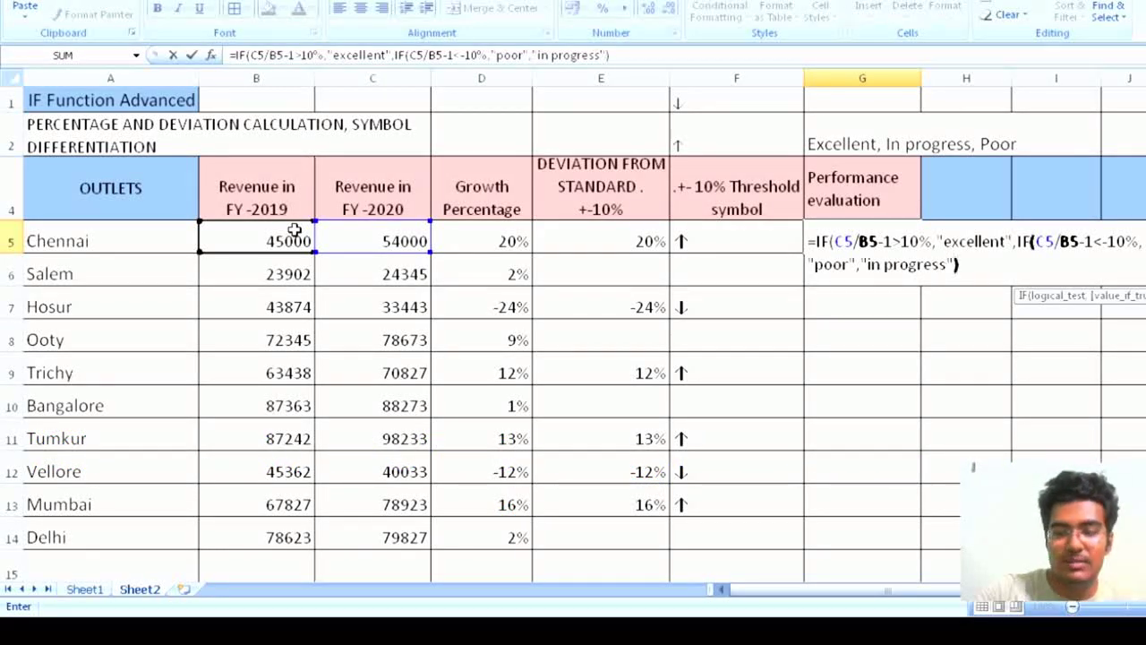
pyautogui.write(')')
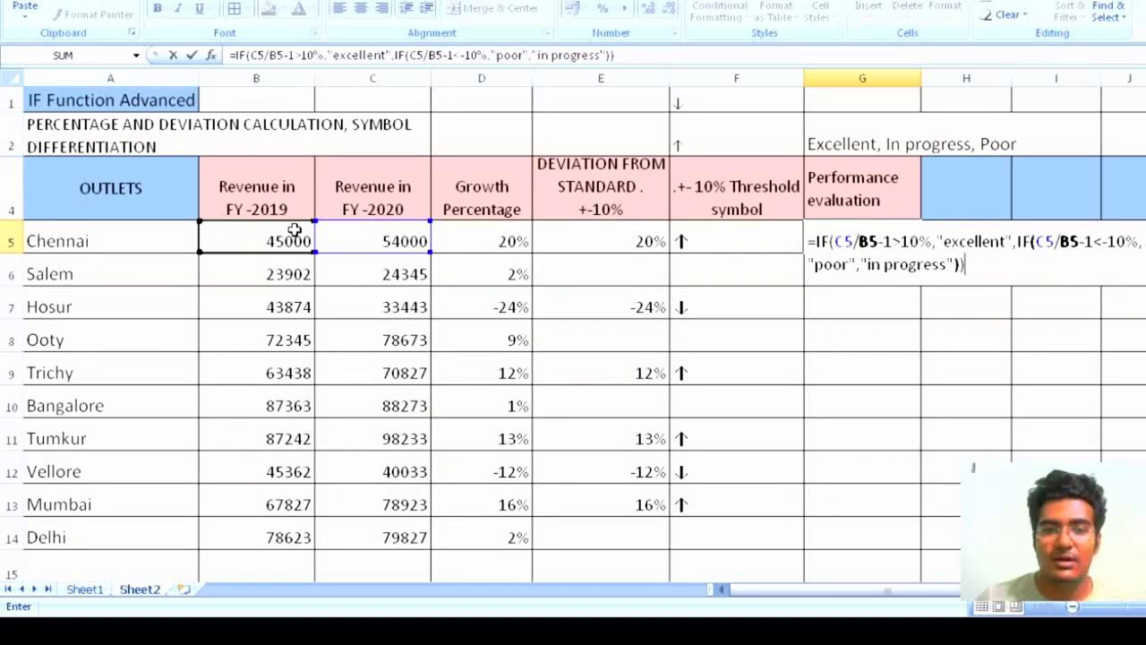
pyautogui.press('Return')
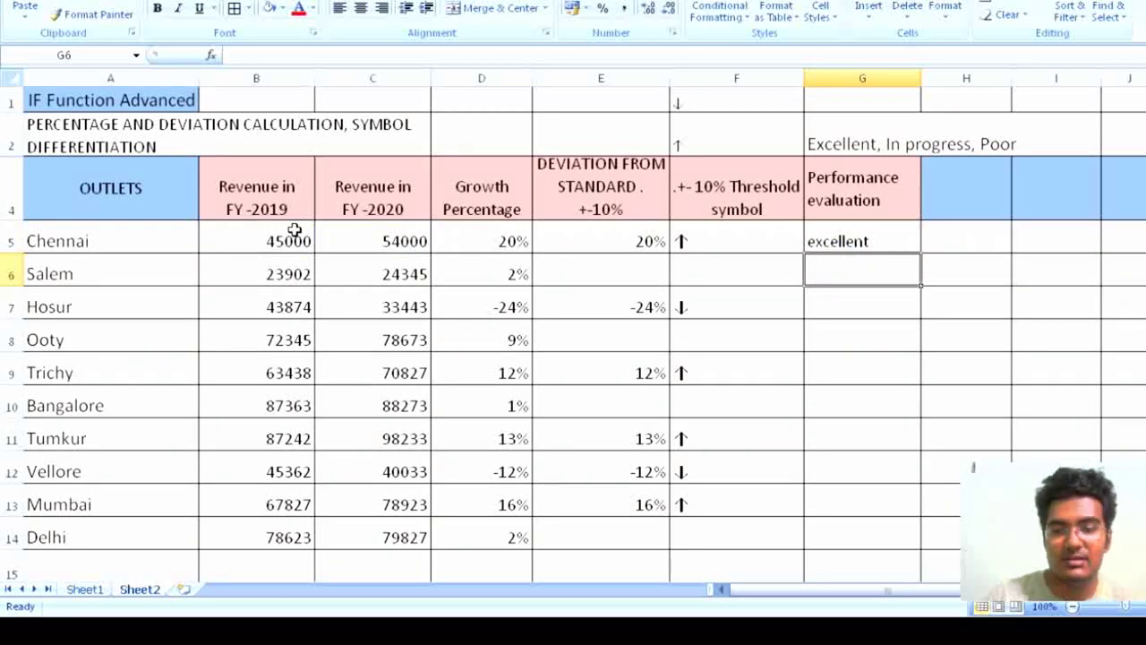
pyautogui.click(862, 239)
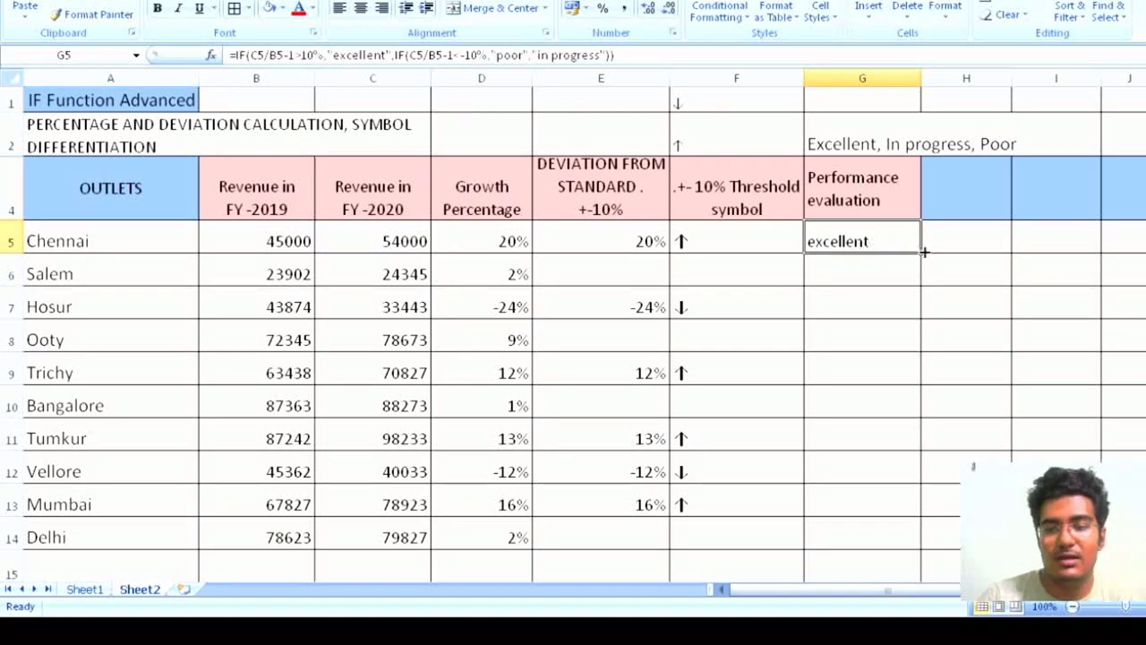
pyautogui.doubleClick(922, 254)
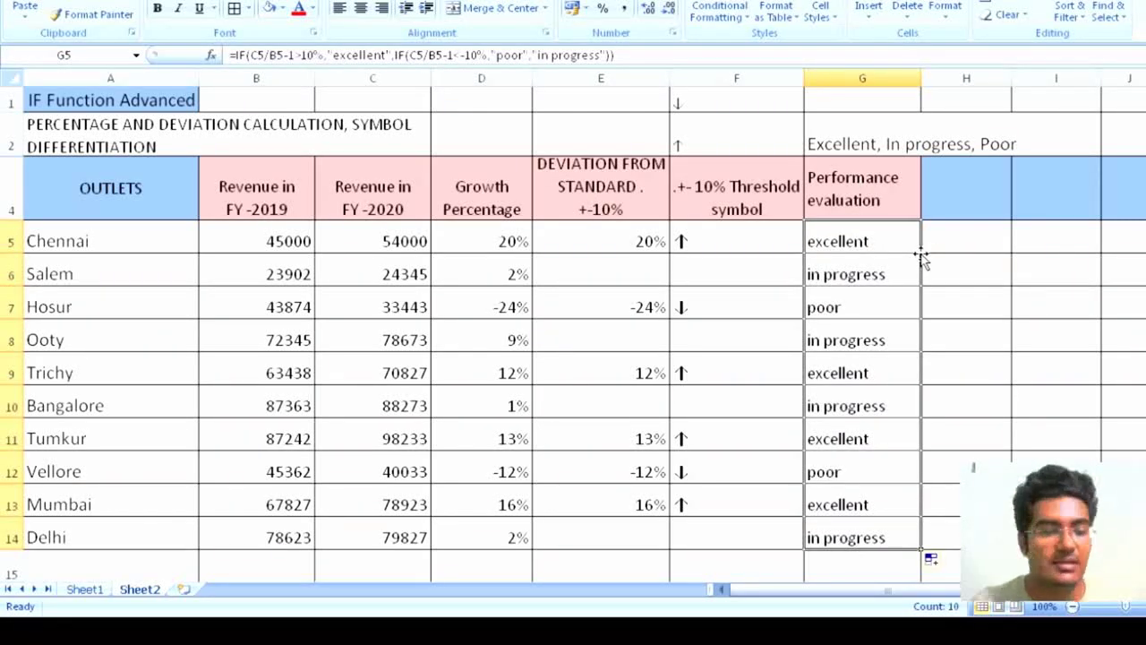